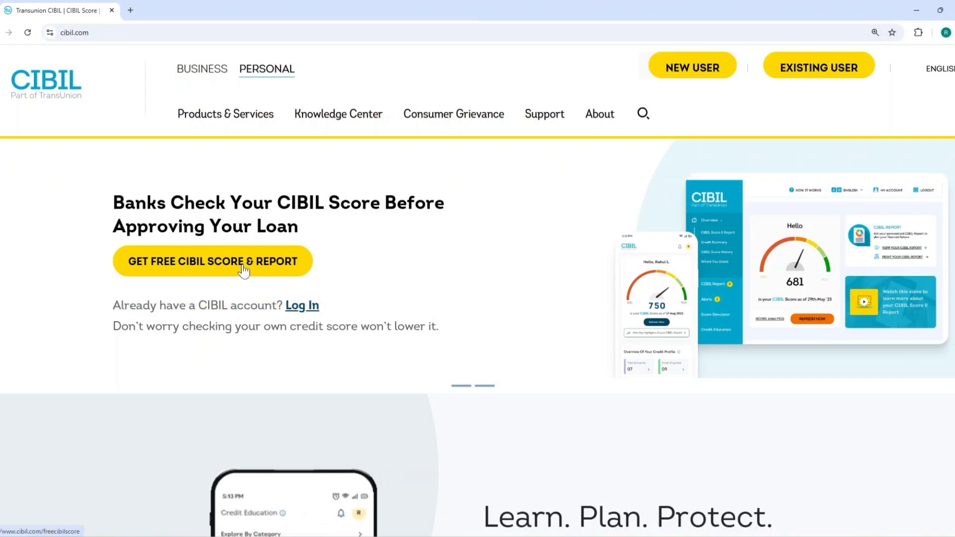
Start sign-up with GET STARTED NOW on the Free CIBIL Score & Report card.
scroll(350, 234, down, 6)
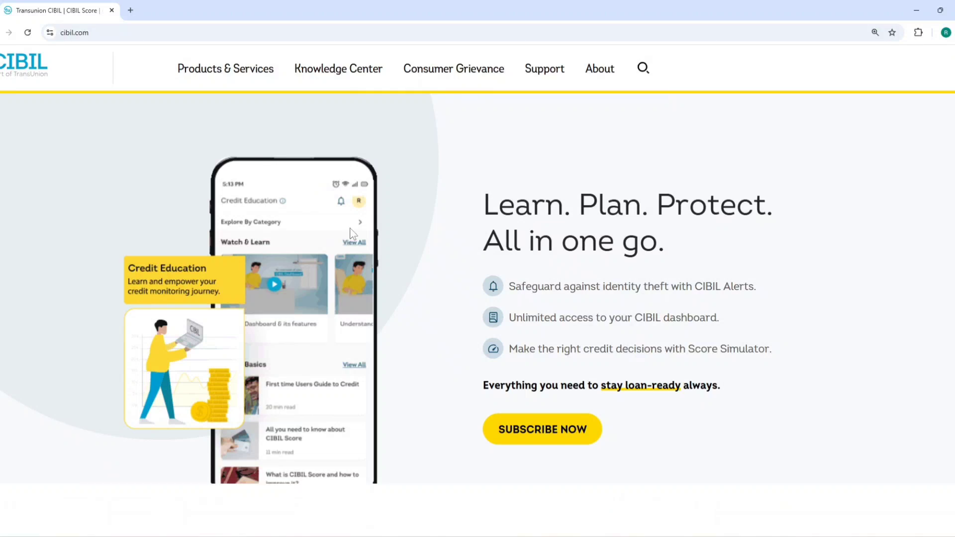
scroll(351, 234, down, 8)
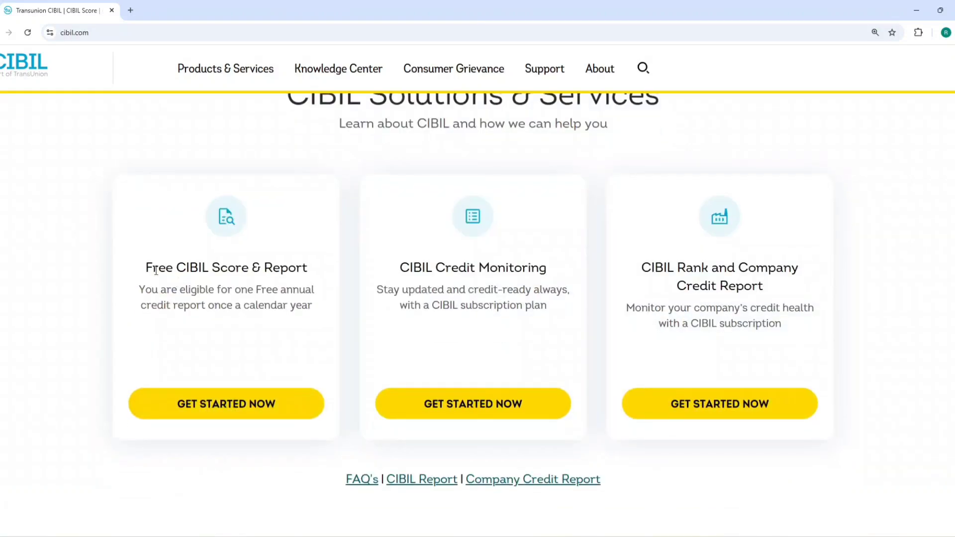
drag(146, 269, 285, 266)
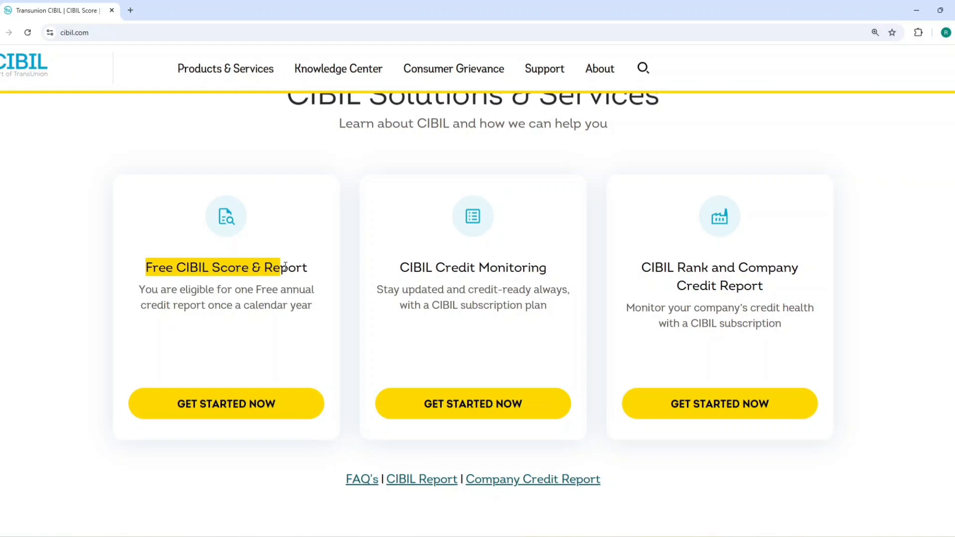
click(250, 391)
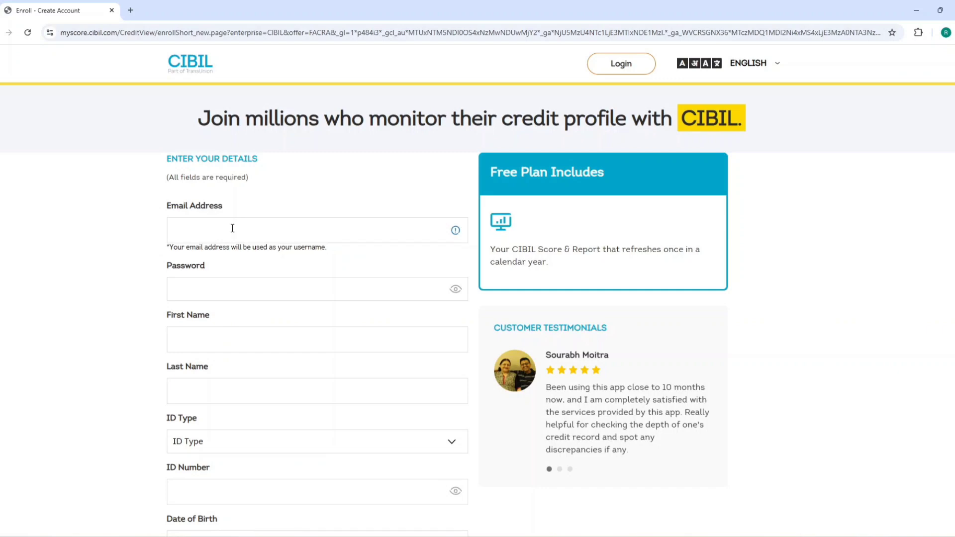
Enter the account password and the first and last names.
scroll(232, 228, down, 2)
click(200, 184)
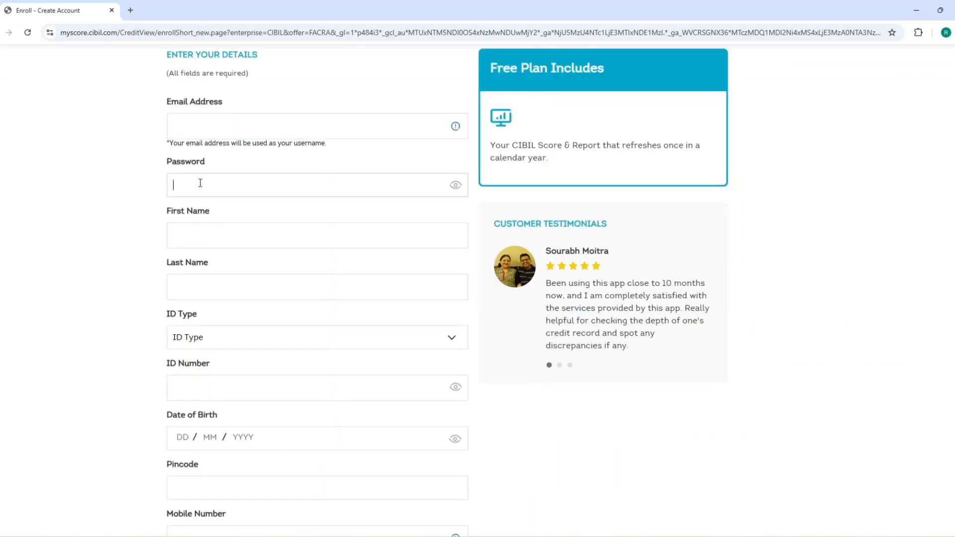
text(•••)
key(BackSpace)
key(BackSpace)
key(BackSpace)
click(190, 235)
key(Tab)
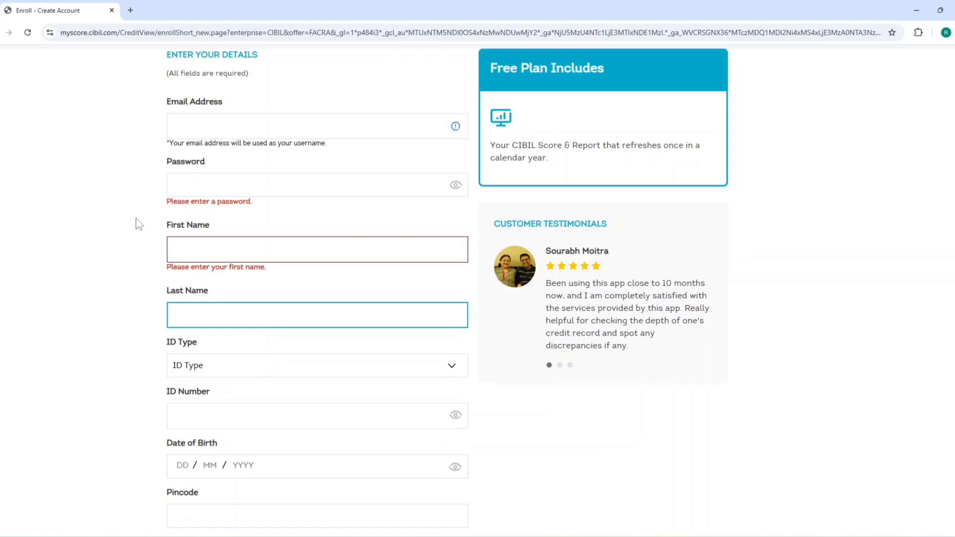
scroll(137, 219, down, 2)
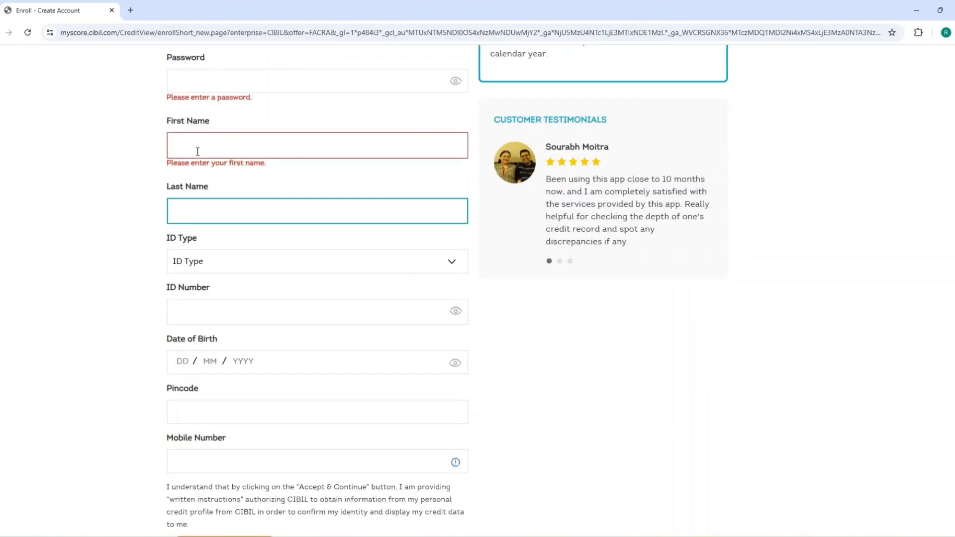
scroll(196, 165, down, 2)
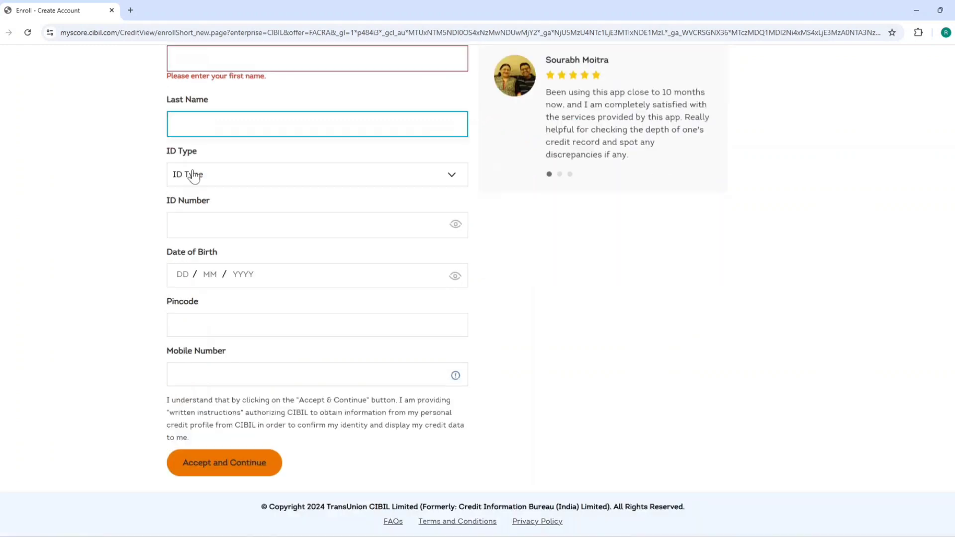
Set ID type to Income tax ID Number (PAN), then enter PAN, date of birth, pincode and mobile.
click(193, 175)
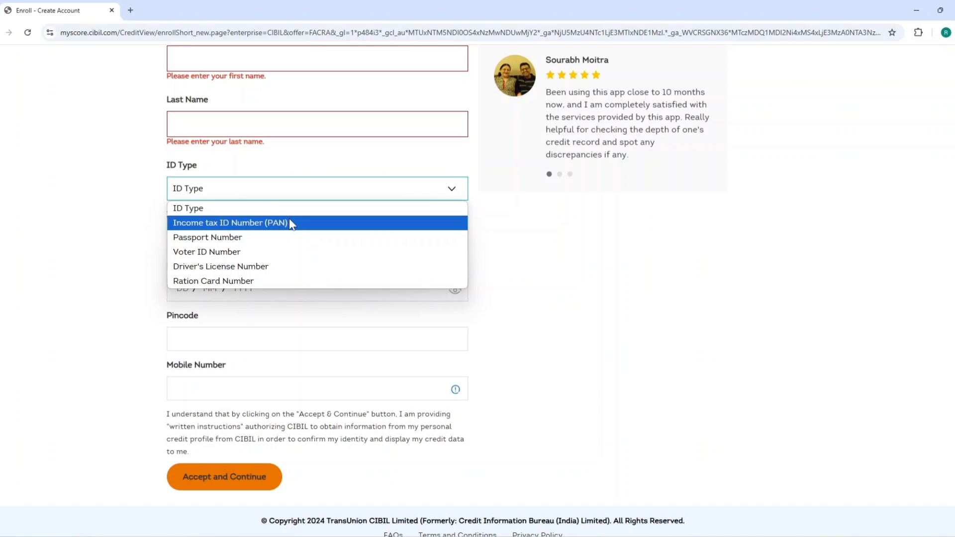
click(235, 224)
scroll(240, 202, down, 1)
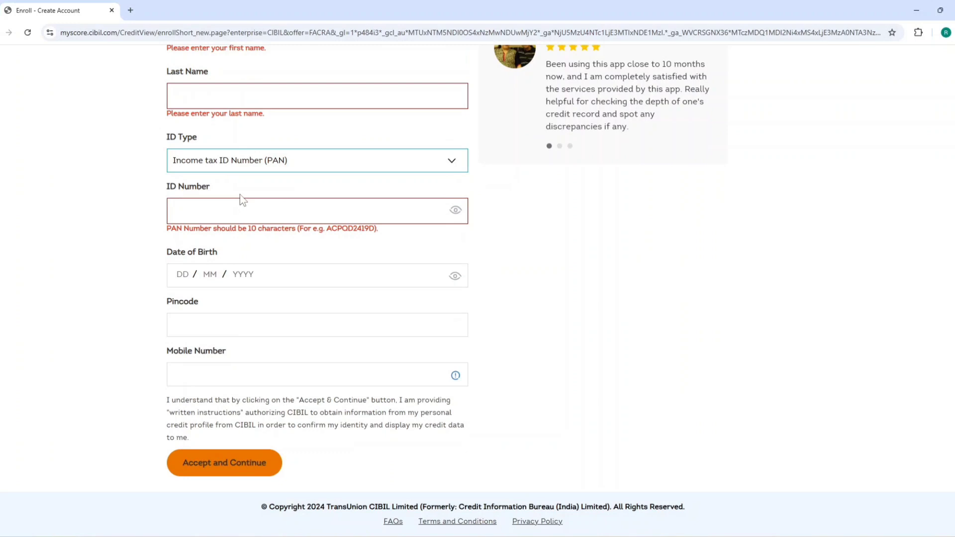
click(234, 204)
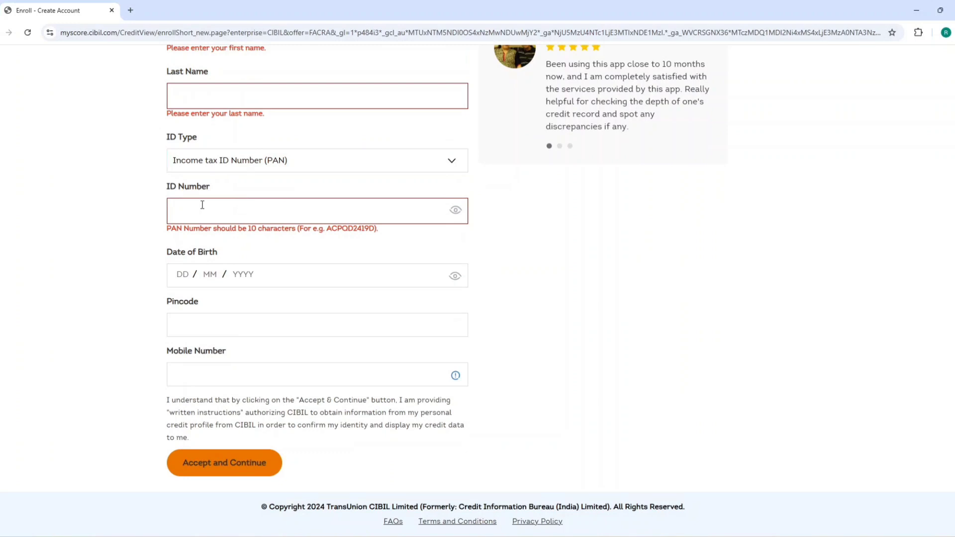
click(180, 272)
click(199, 322)
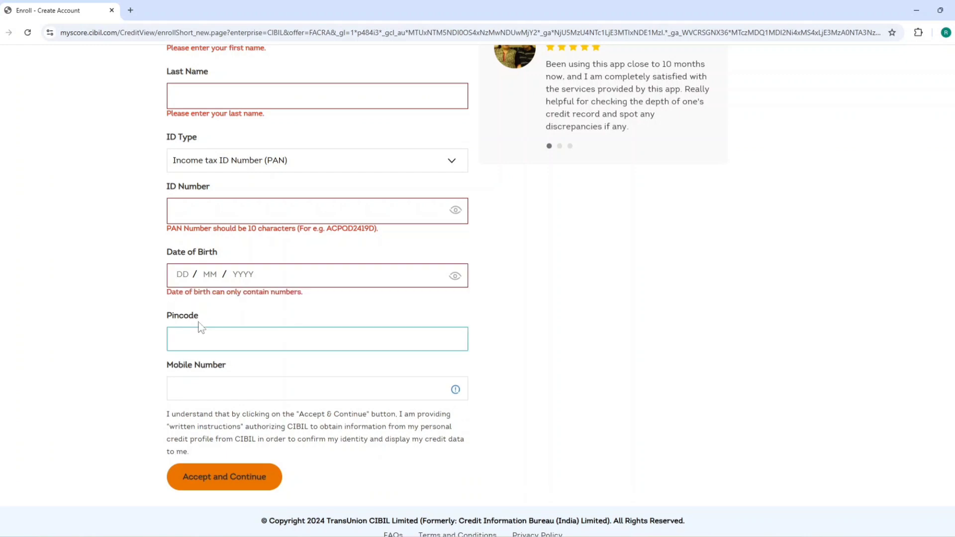
click(200, 391)
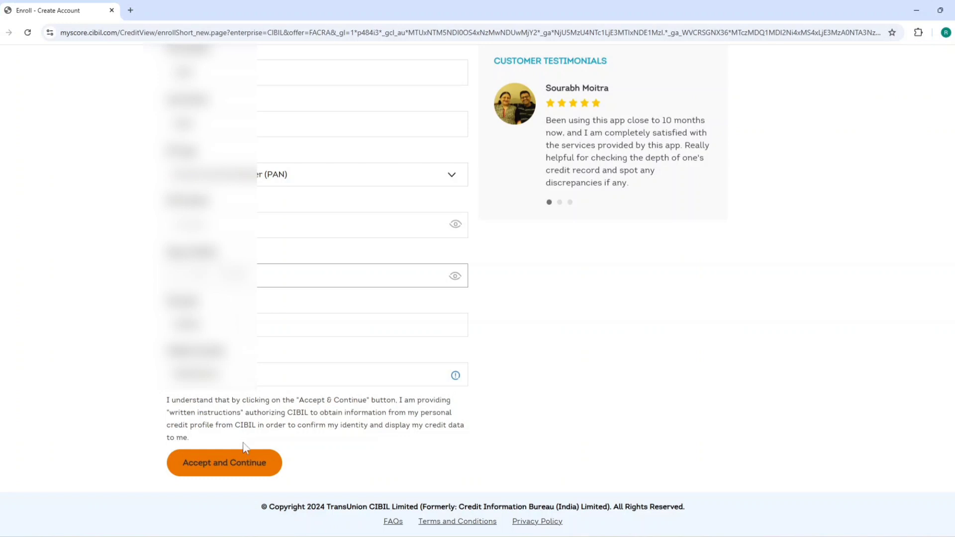
Accept and continue the sign-up, then enter the OTP sent to the mobile and verify.
click(212, 462)
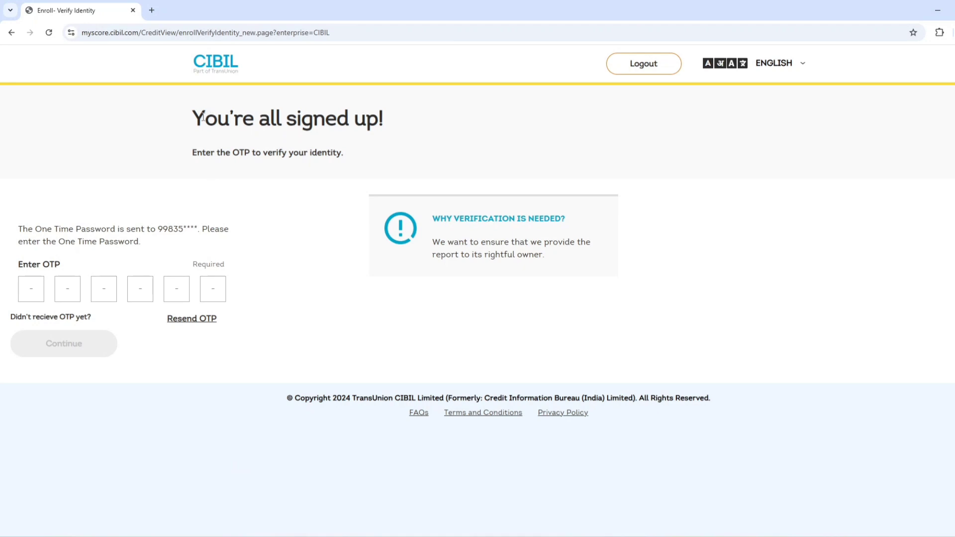
drag(194, 118, 405, 126)
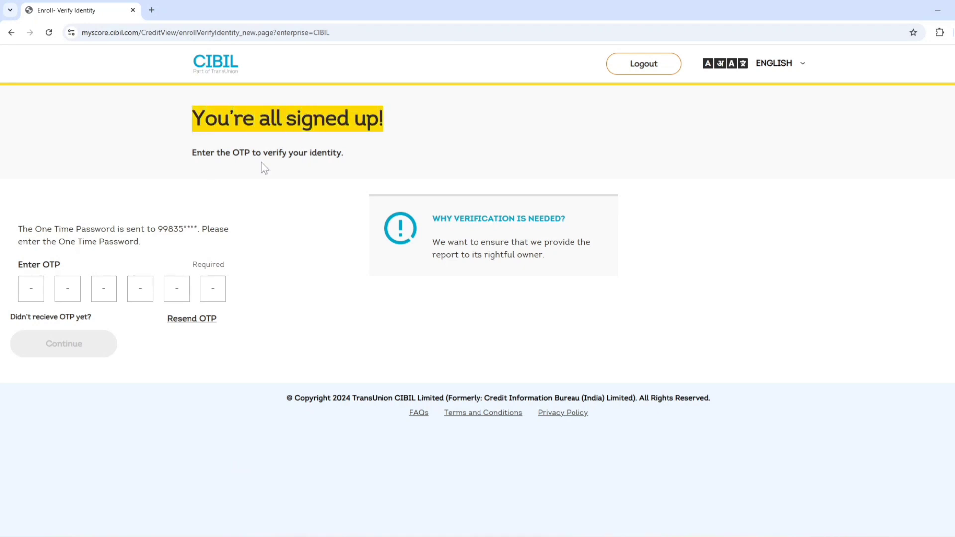
drag(192, 155, 340, 153)
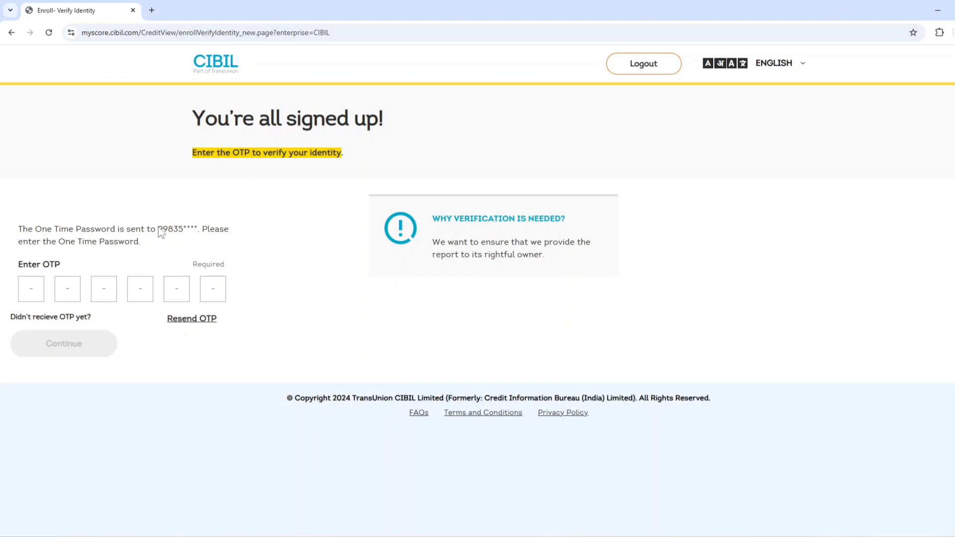
drag(158, 229, 185, 231)
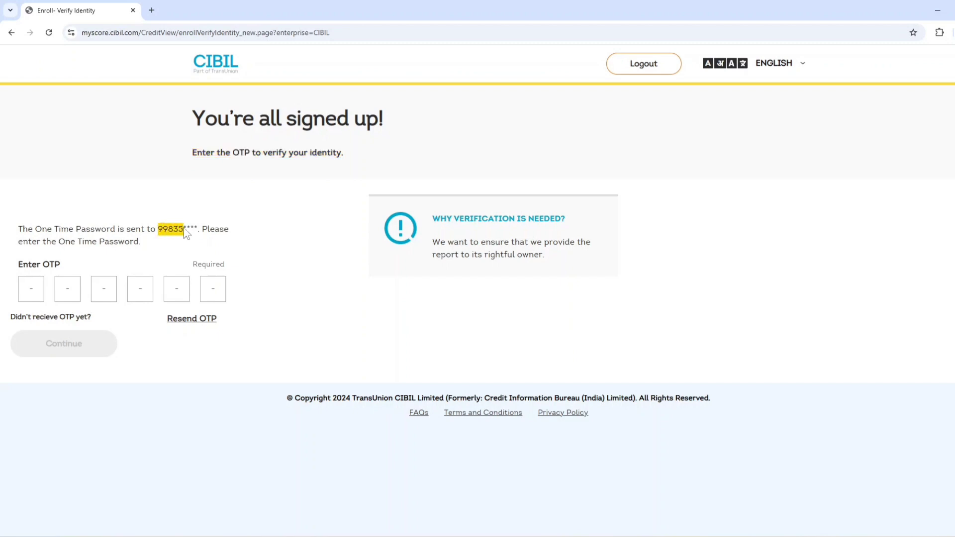
click(40, 292)
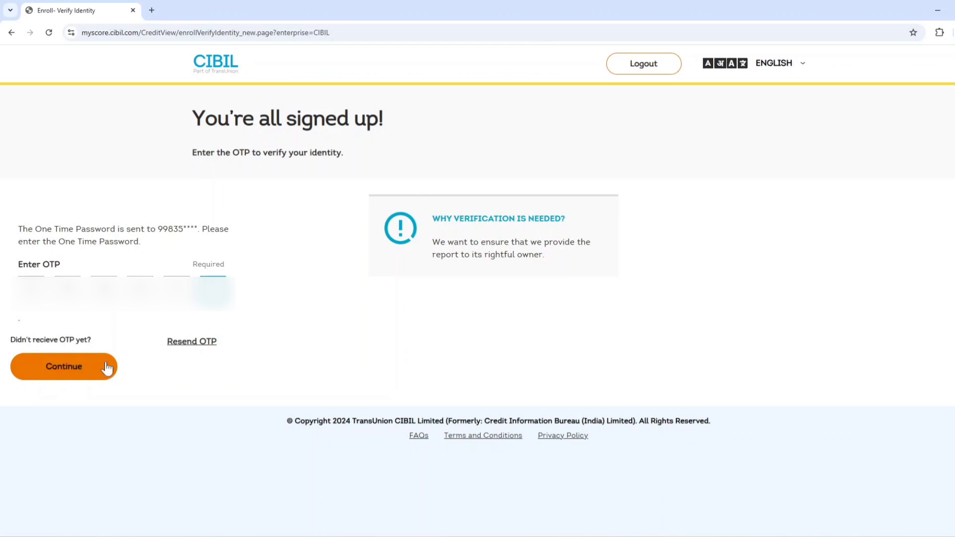
click(77, 371)
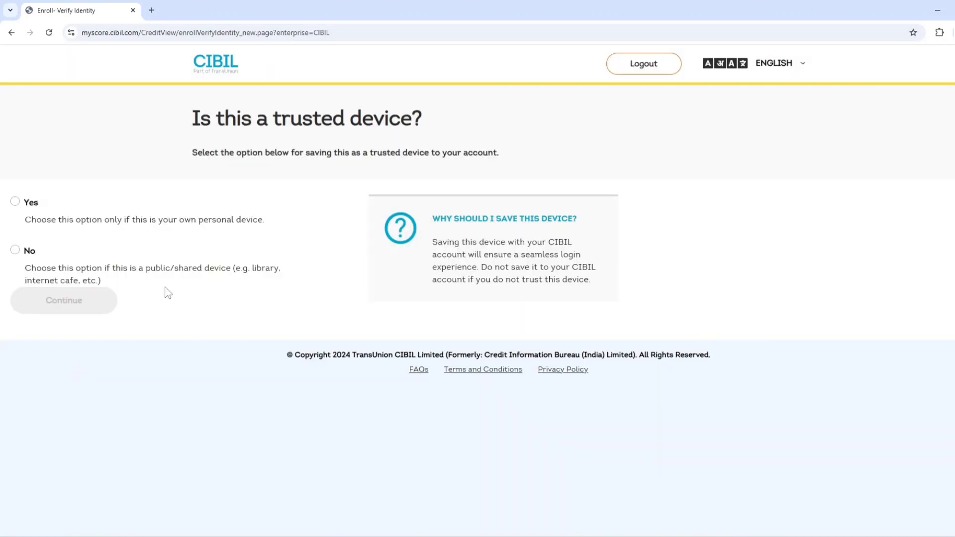
Answer Yes to 'Is this a trusted device?' and continue.
drag(193, 117, 438, 123)
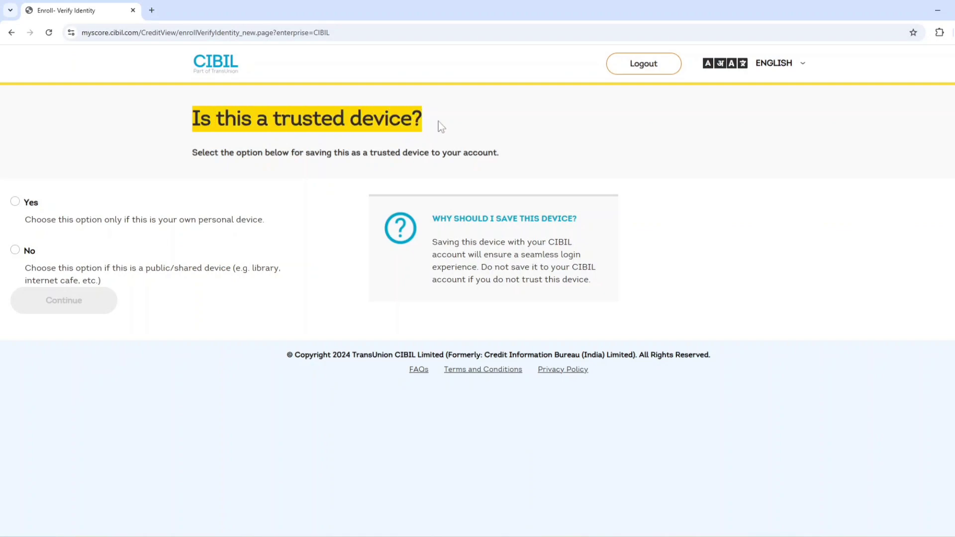
click(15, 202)
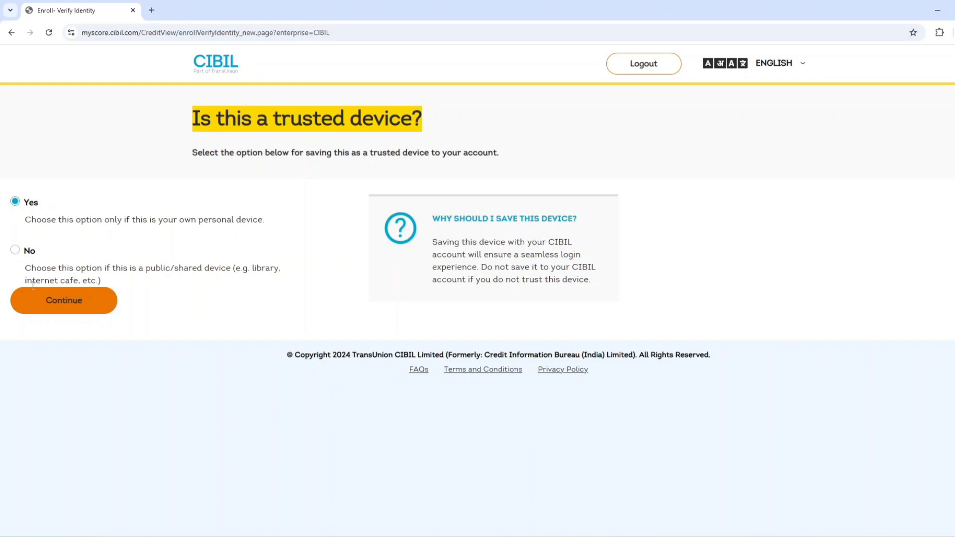
click(52, 303)
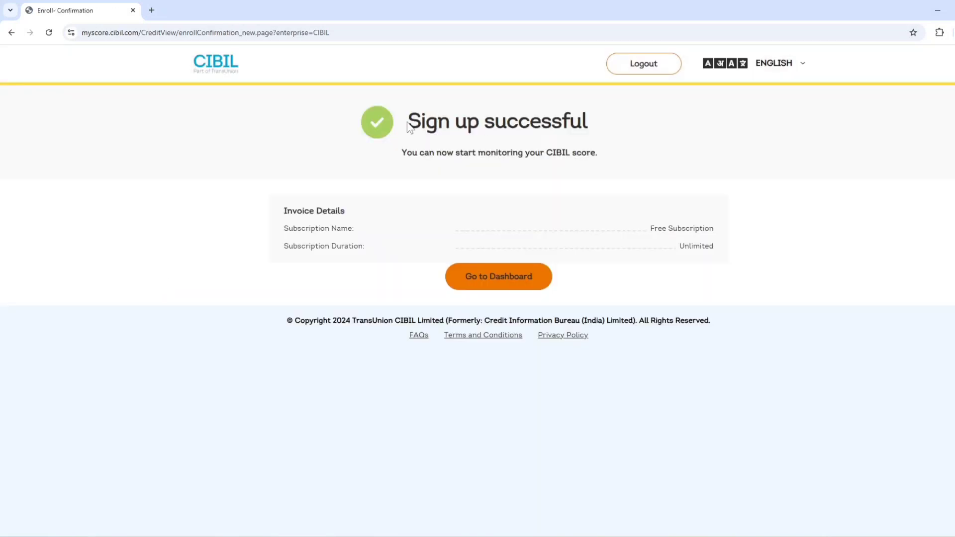
Go from the Sign up successful page to the CIBIL dashboard.
drag(407, 123, 604, 128)
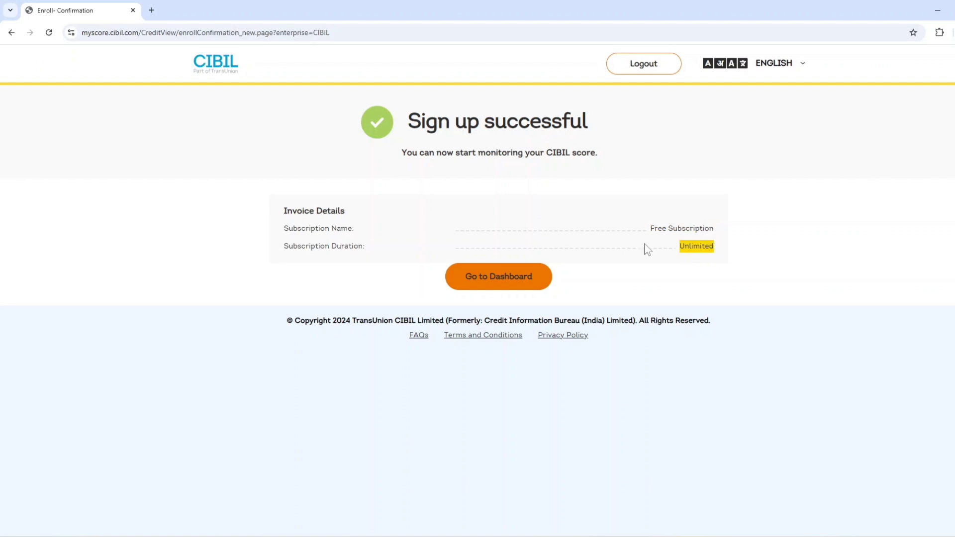
click(488, 279)
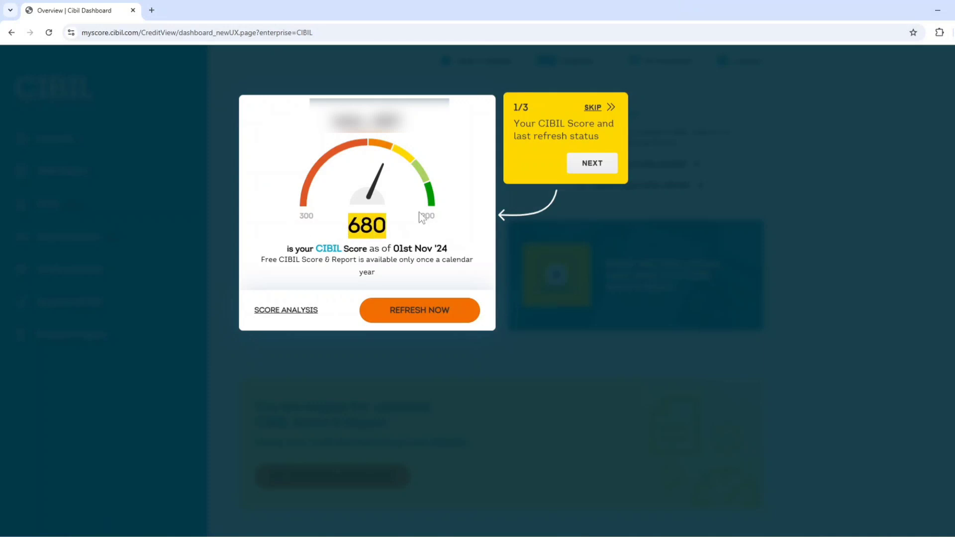
Dismiss the dashboard tour and check the 680 score dated 01st Nov '24.
click(592, 163)
click(589, 162)
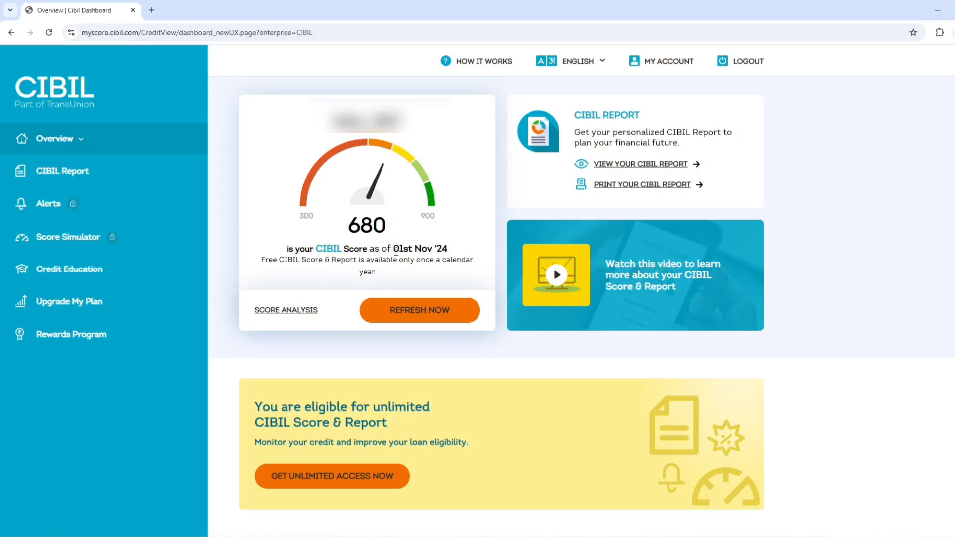
drag(395, 250, 455, 248)
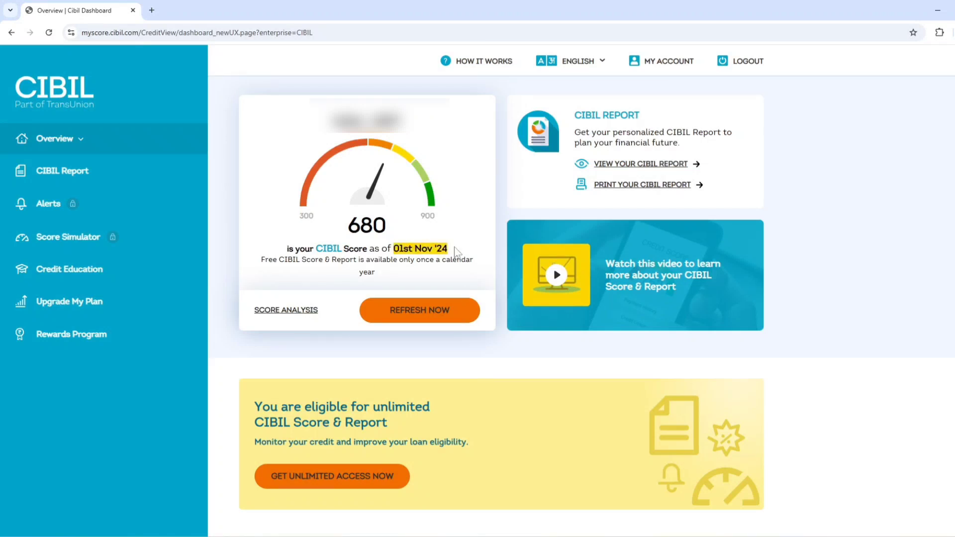
click(476, 201)
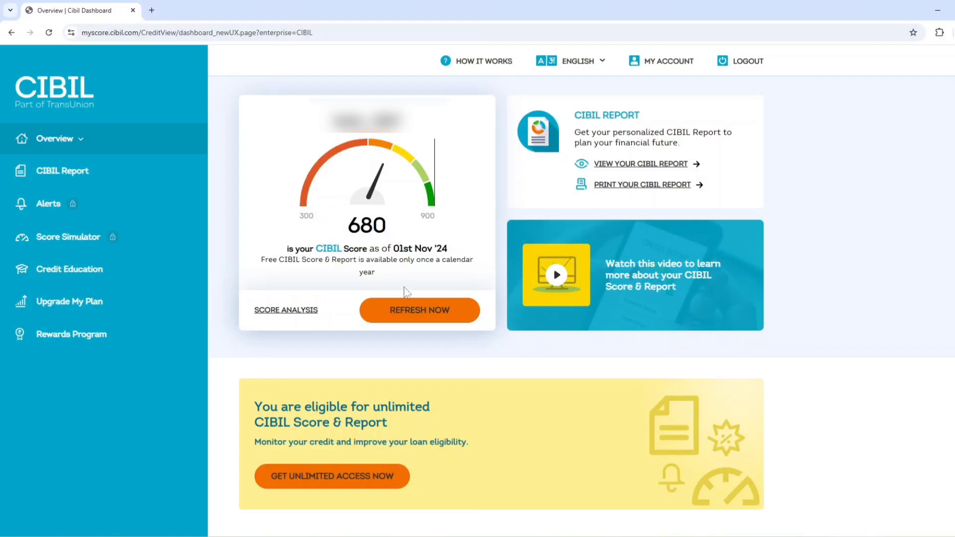
Refresh the CIBIL score, return to Overview and open VIEW YOUR CIBIL REPORT.
click(430, 323)
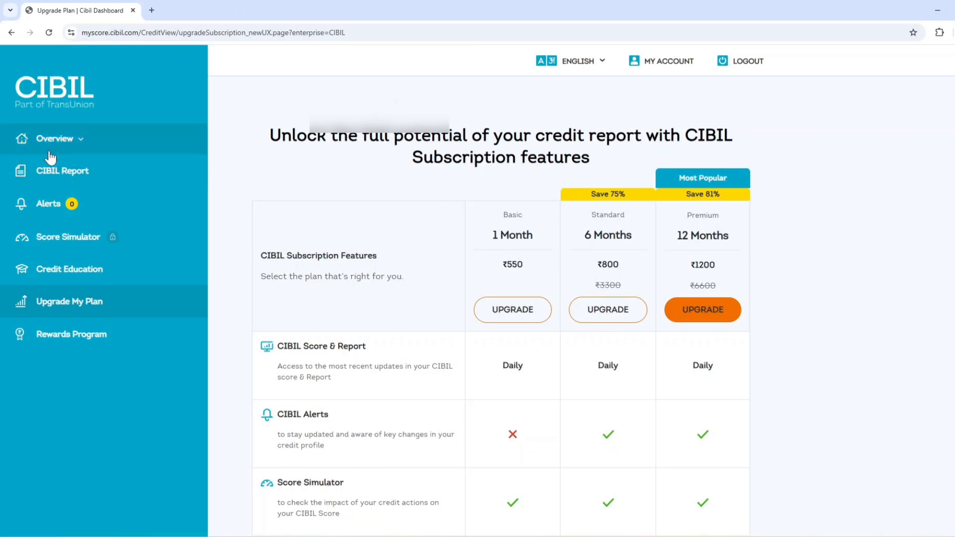
click(56, 172)
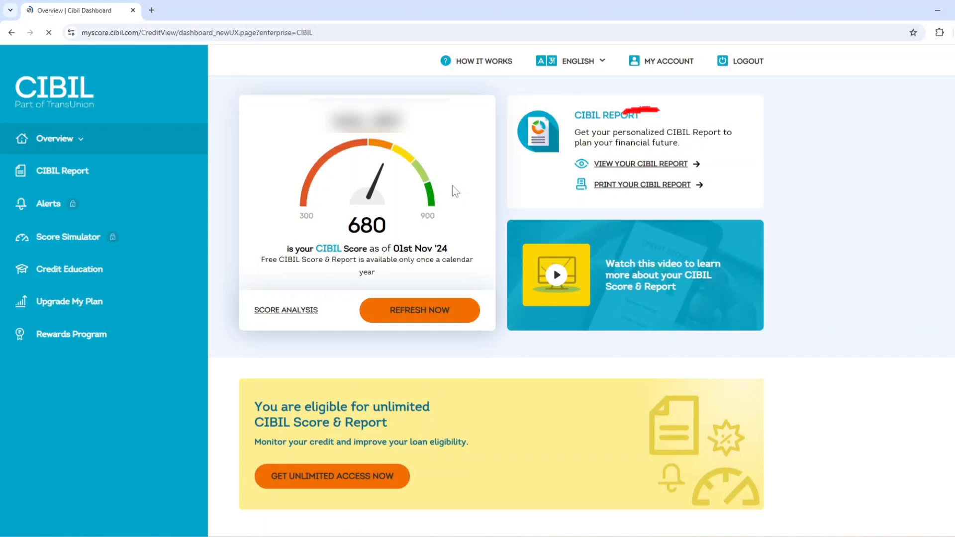
click(647, 165)
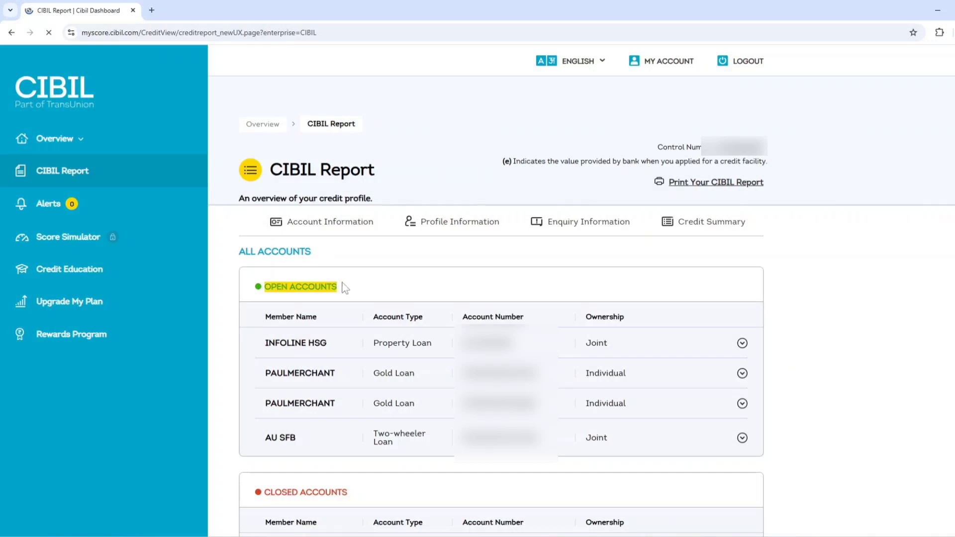
Browse Account Information, then the Profile, Enquiry and Credit Summary tabs, and return to Overview.
scroll(345, 287, down, 5)
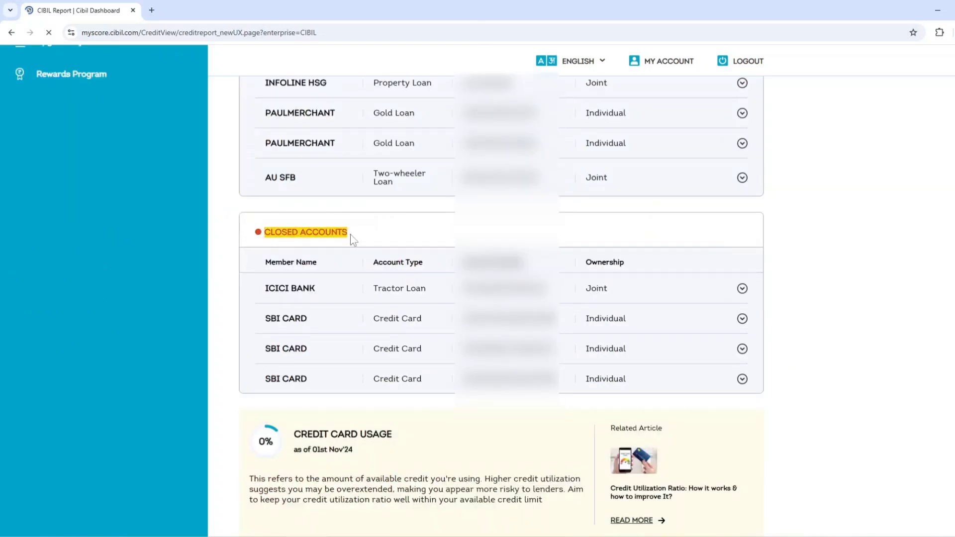
scroll(352, 240, up, 5)
click(438, 229)
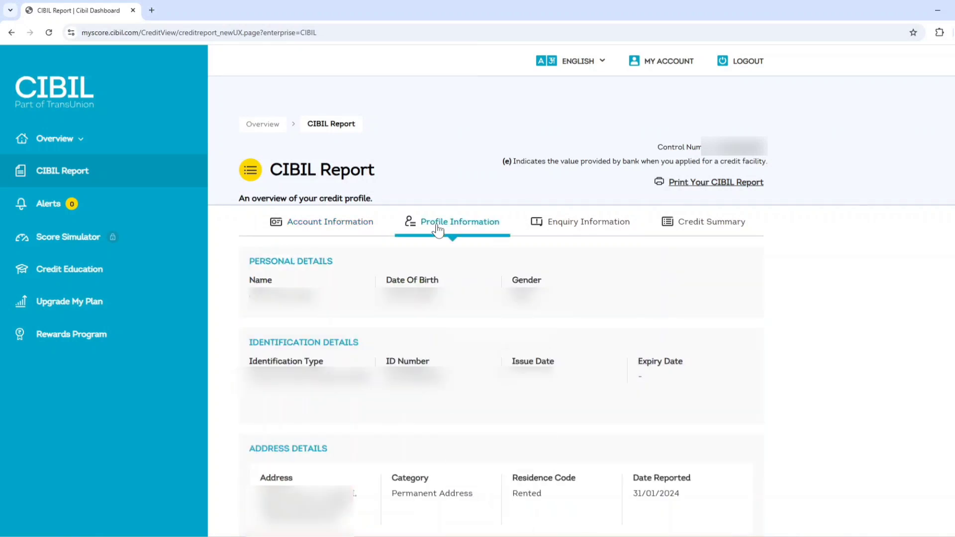
click(576, 230)
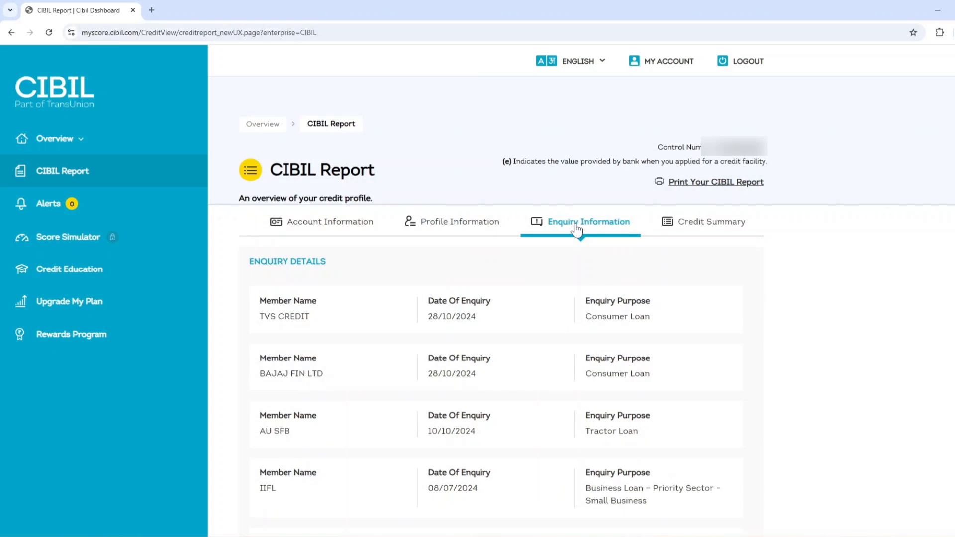
click(700, 231)
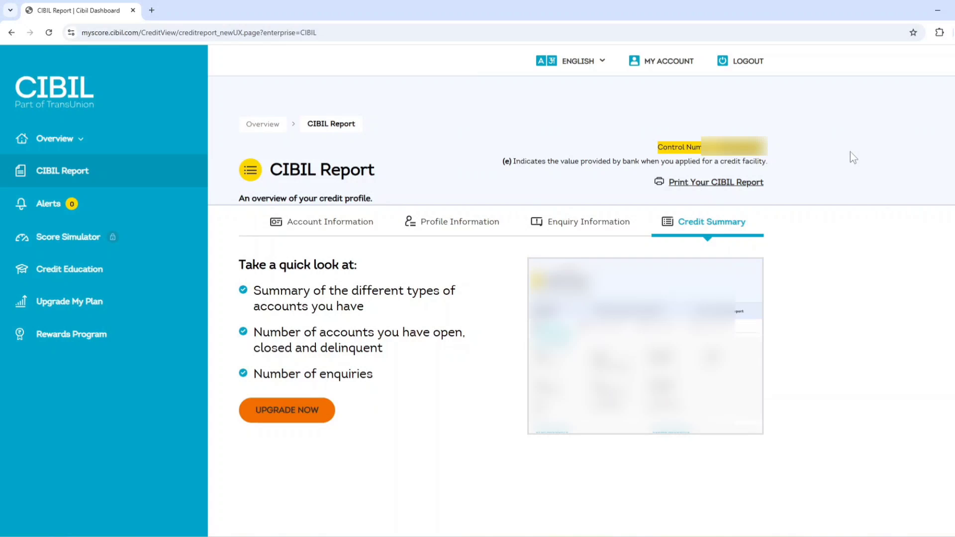
click(263, 124)
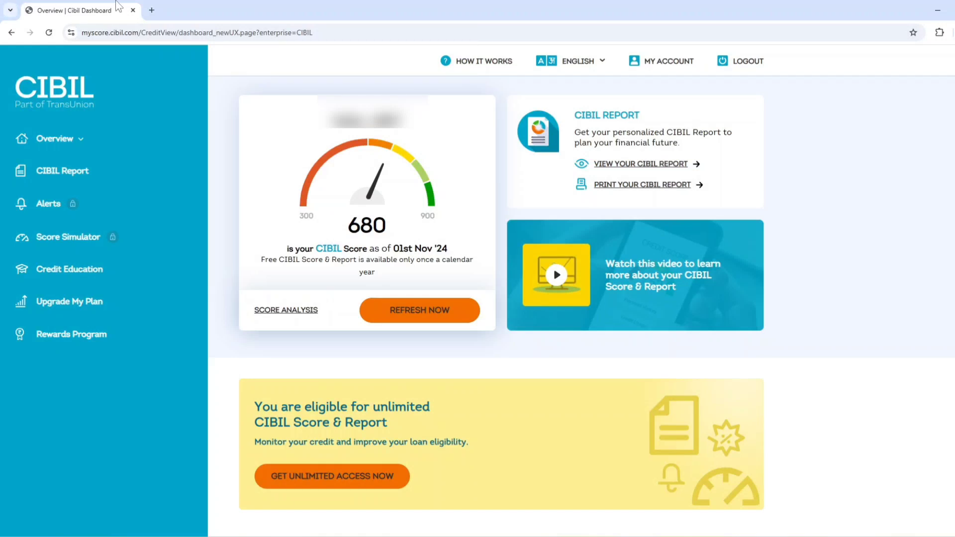
Reopen the CIBIL Report and follow the footer's Raise a Dispute link.
click(623, 165)
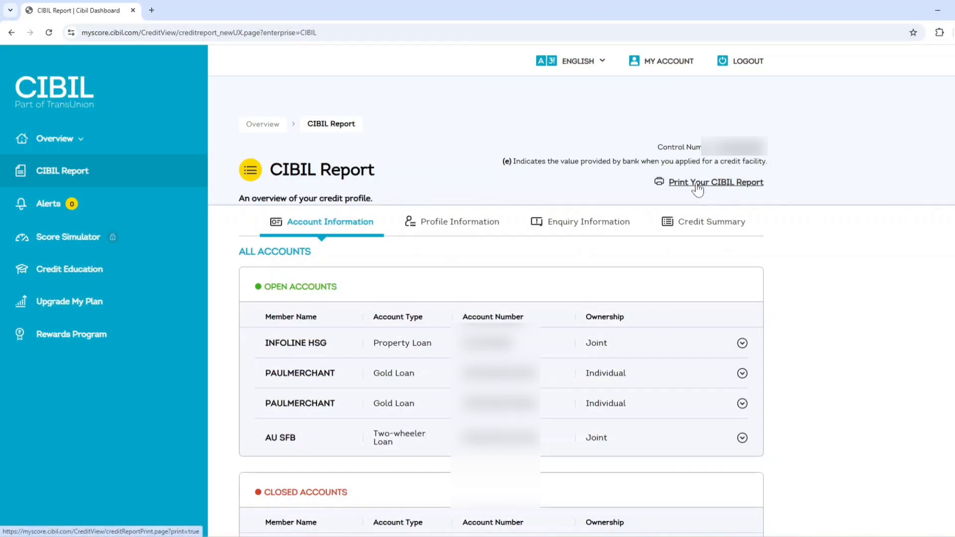
scroll(698, 189, down, 9)
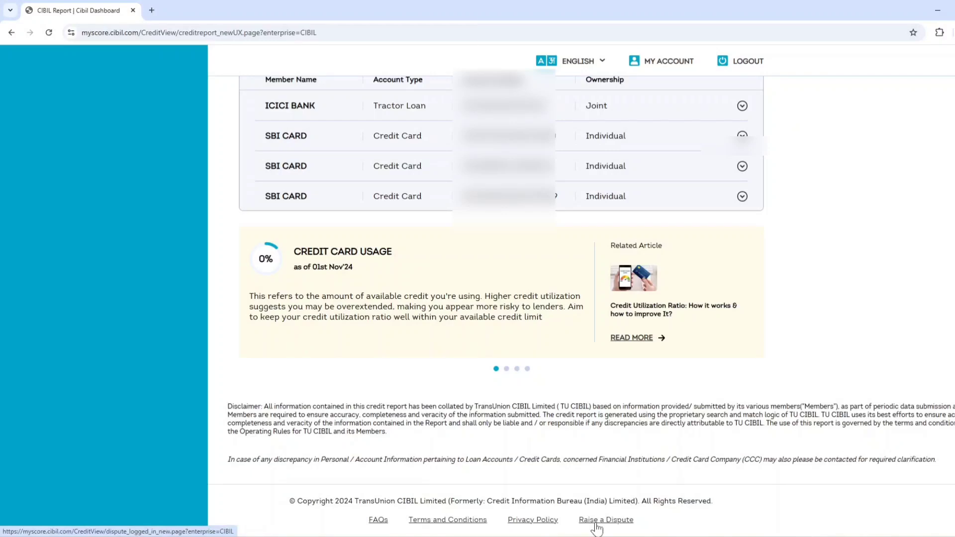
click(596, 524)
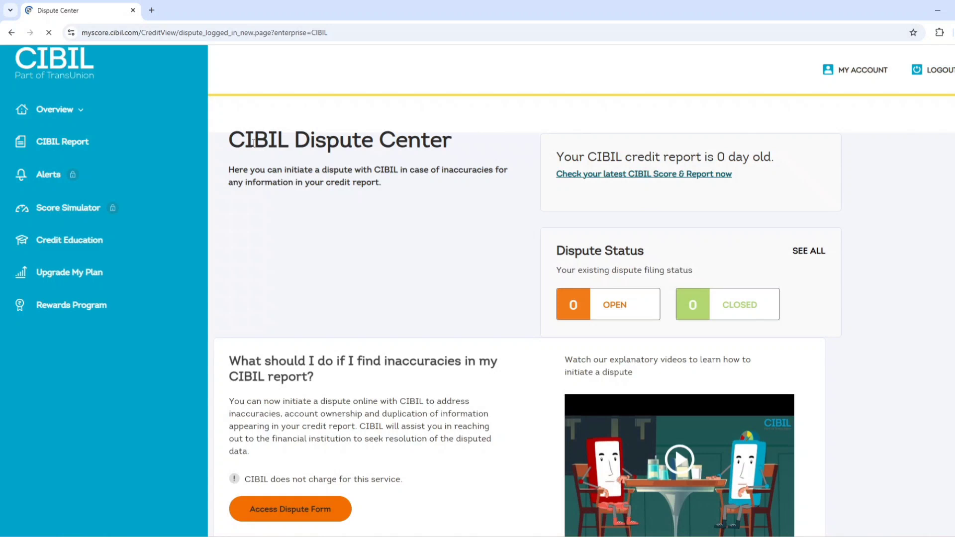
Open Access Dispute Form in the CIBIL Dispute Center.
drag(228, 140, 449, 145)
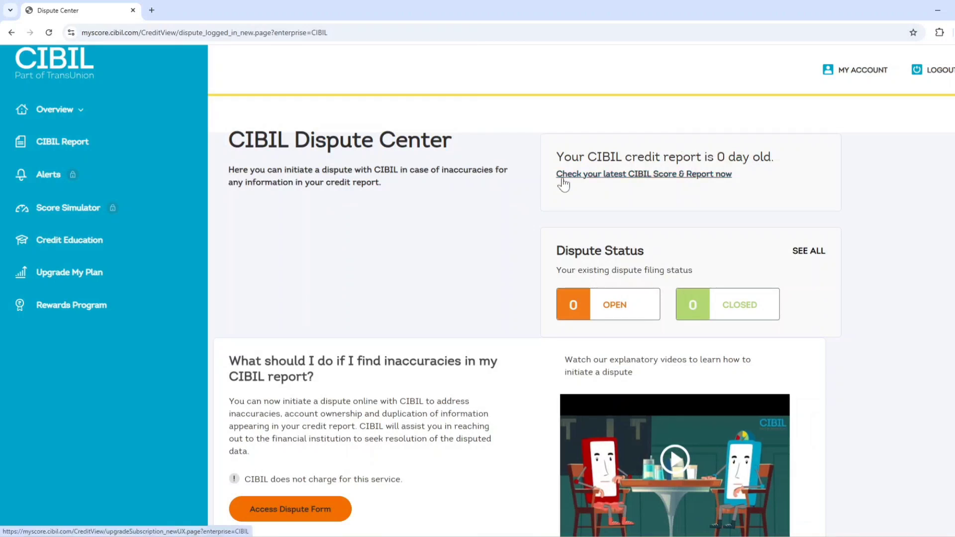
scroll(472, 229, down, 3)
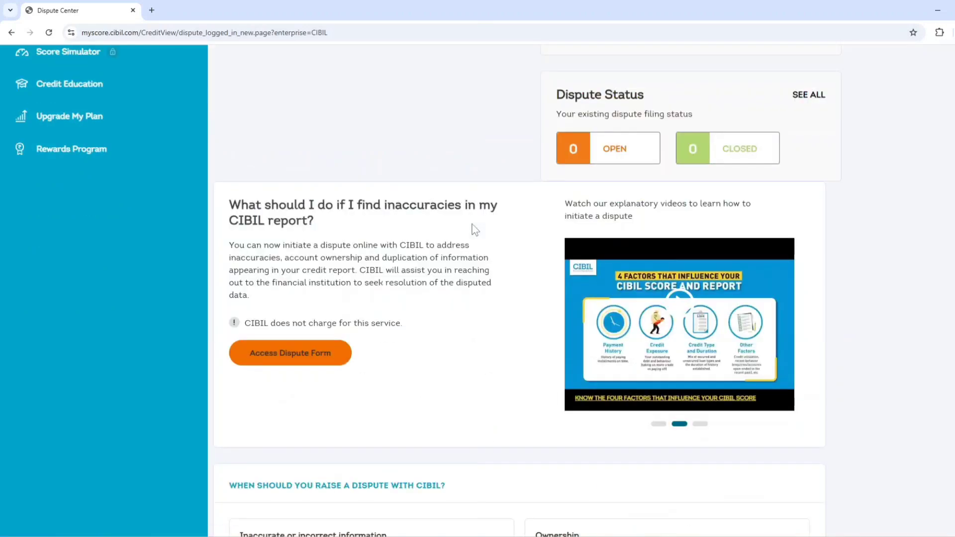
click(284, 358)
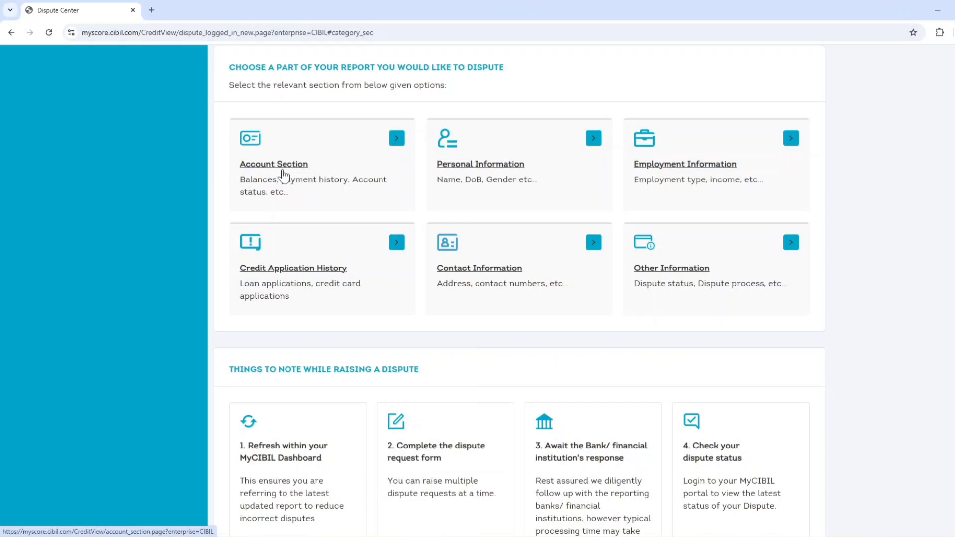
Choose the Account Section and review issues like recent payments and closed accounts shown unpaid.
click(271, 173)
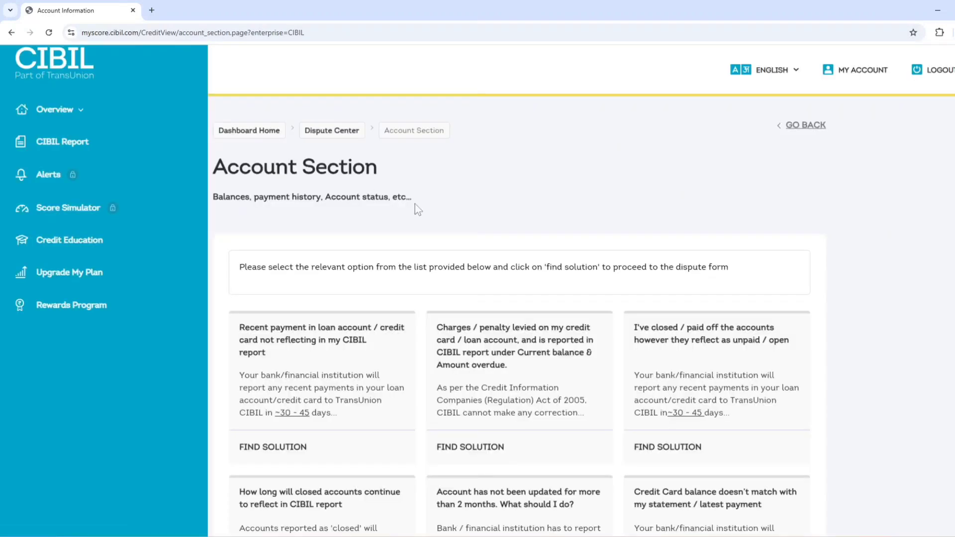
scroll(415, 205, down, 3)
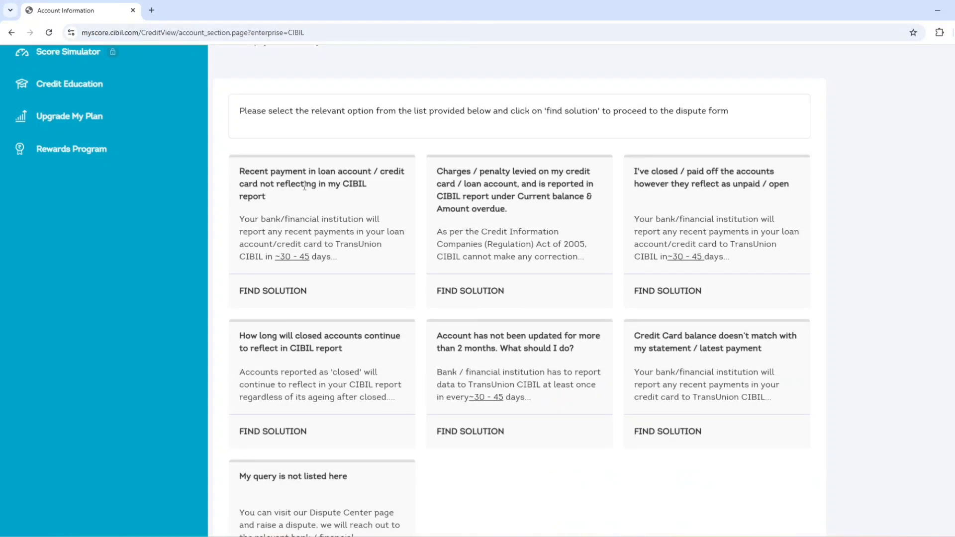
drag(240, 170, 296, 203)
drag(636, 174, 791, 185)
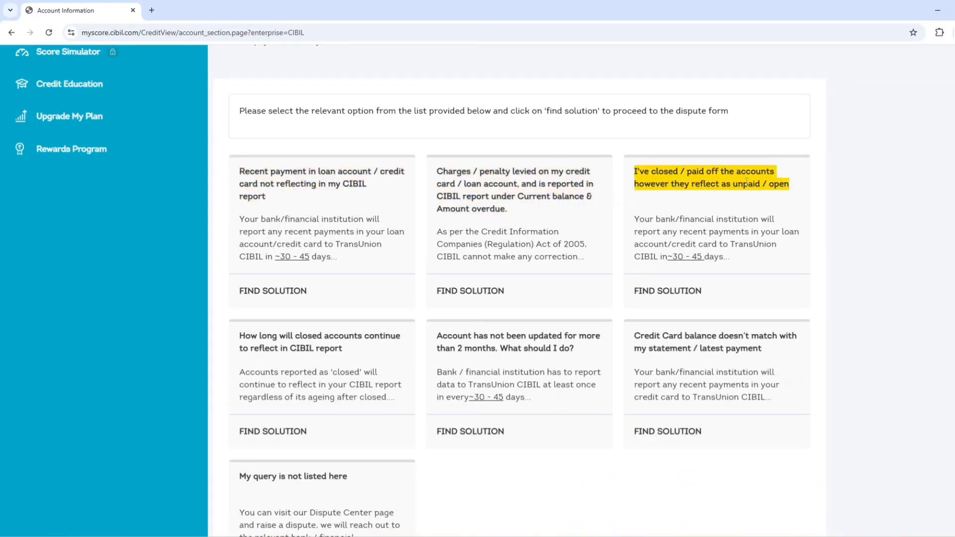
Read the FIND SOLUTION answer for a recent payment not reflecting, then choose Raise A Dispute.
click(273, 296)
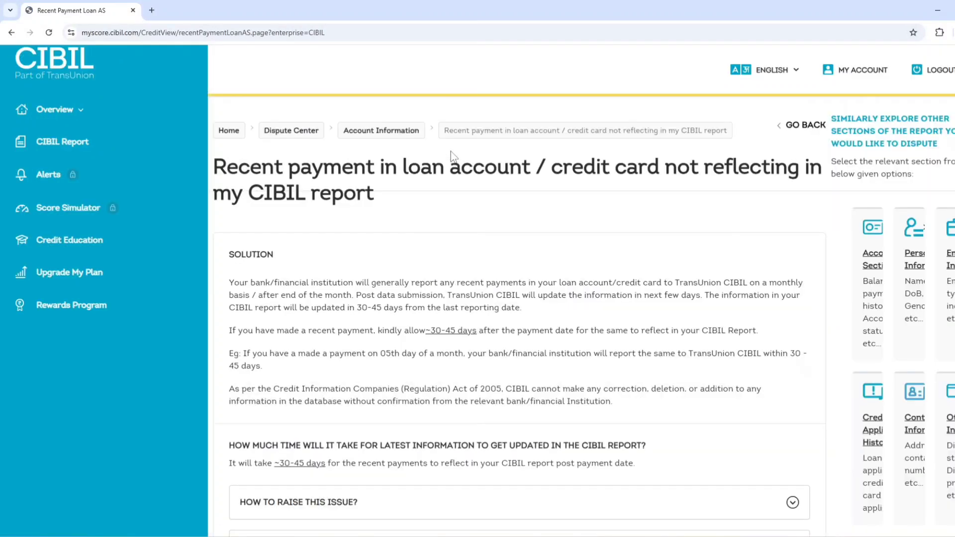
scroll(331, 224, down, 2)
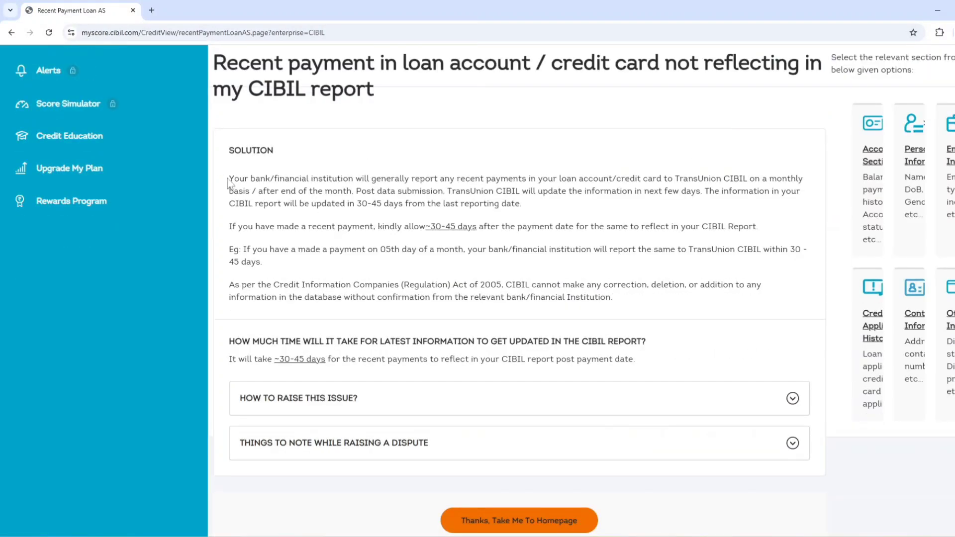
drag(228, 180, 712, 299)
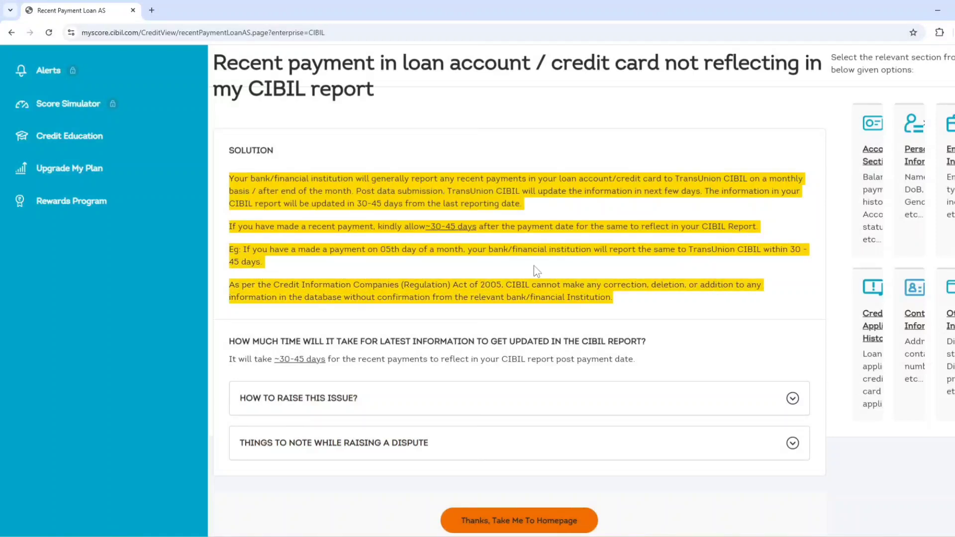
scroll(533, 265, down, 2)
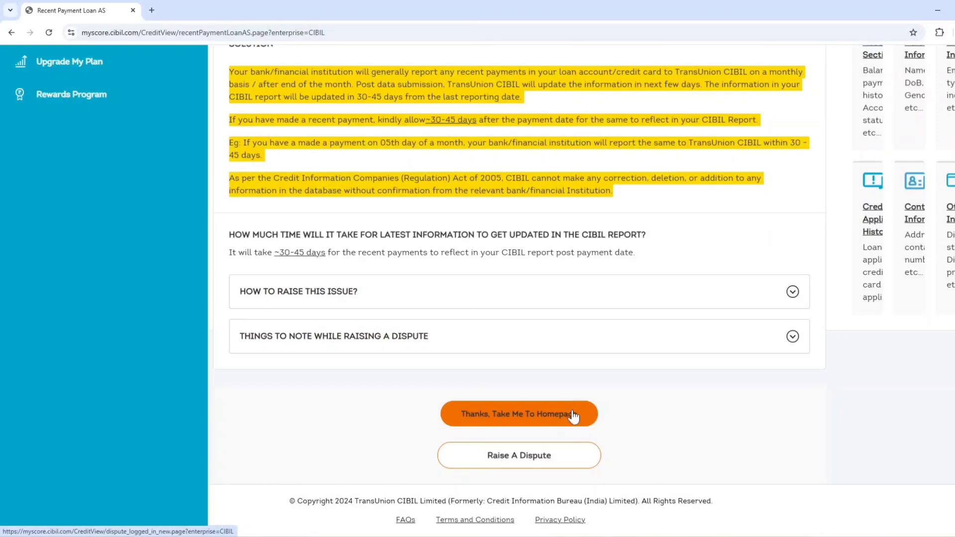
click(517, 458)
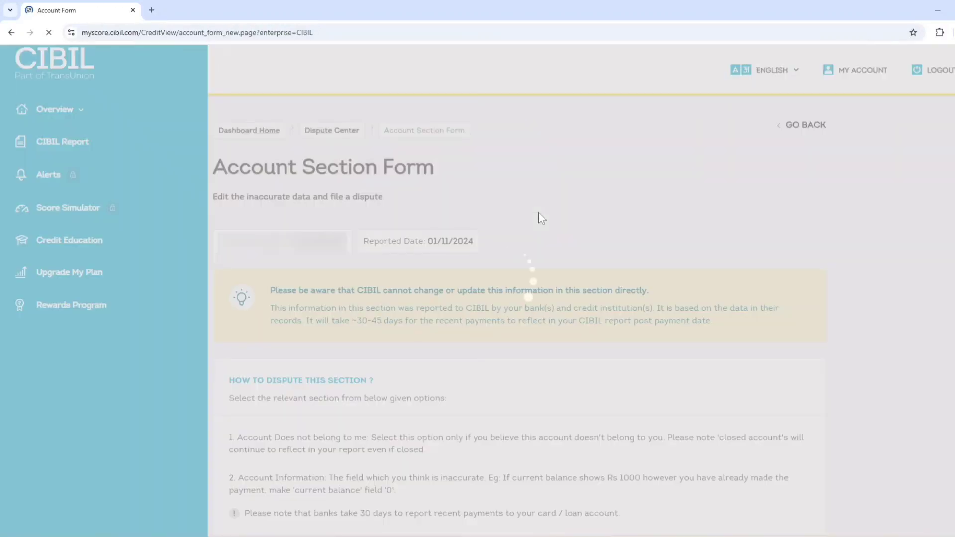
Flag the INFOLINE HSG property loan as 'Account does not belong to me' and accept the warning.
scroll(539, 213, down, 6)
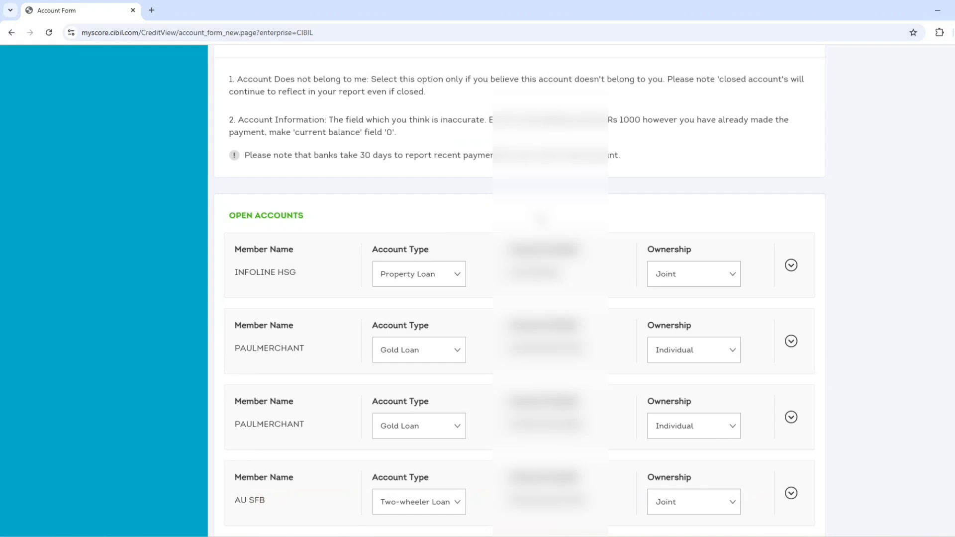
scroll(299, 162, down, 2)
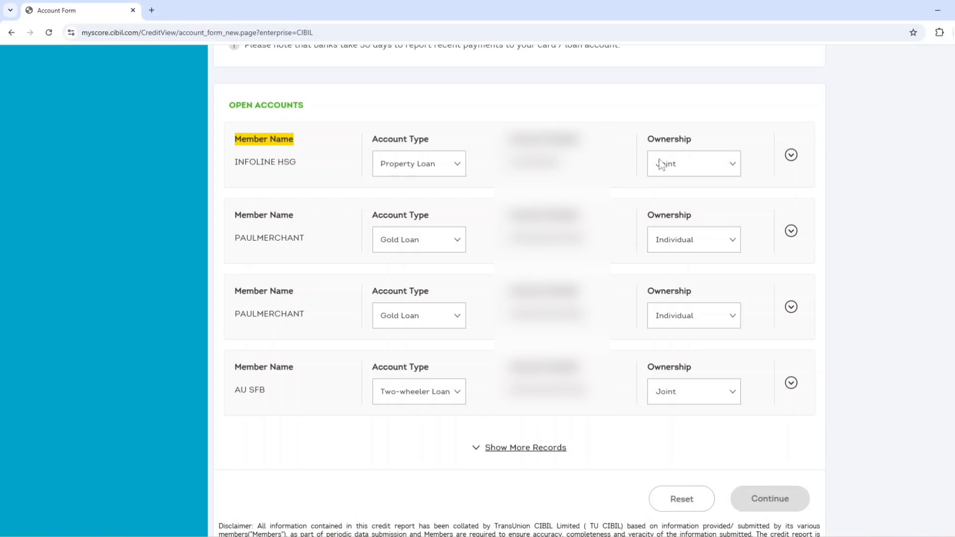
click(791, 156)
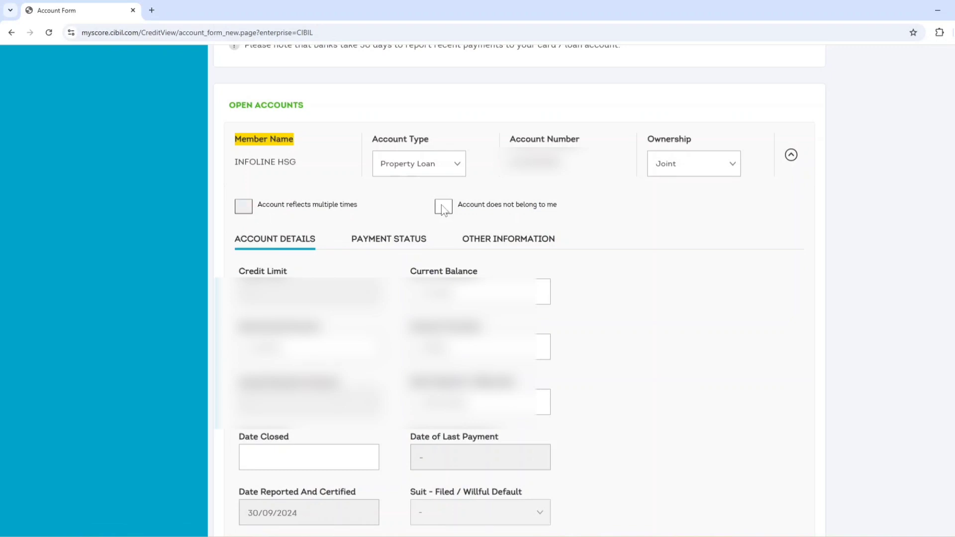
drag(457, 206, 547, 208)
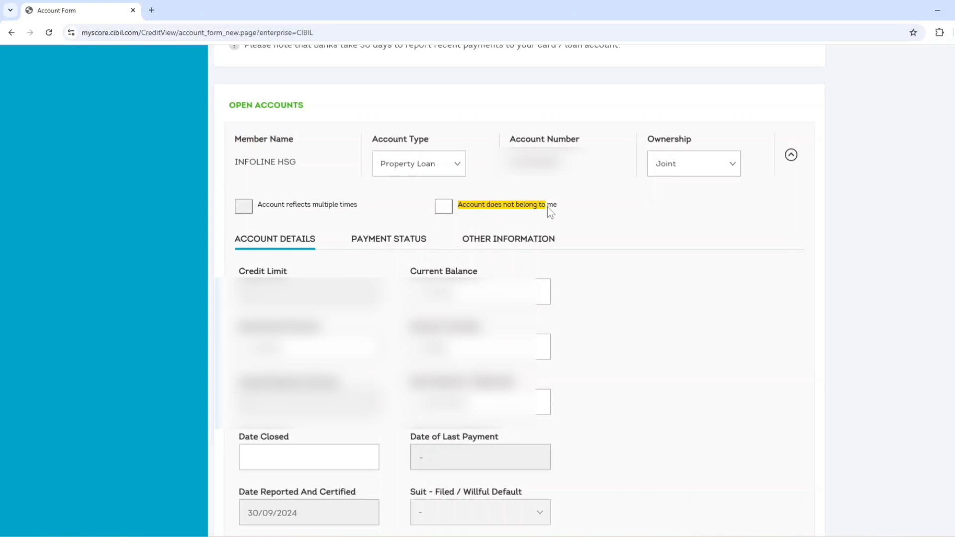
click(443, 207)
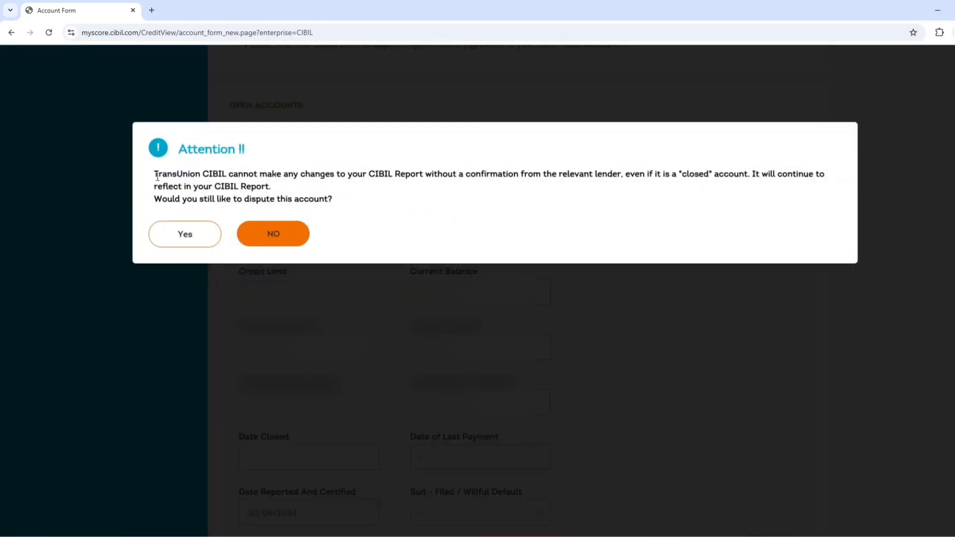
drag(155, 175, 752, 174)
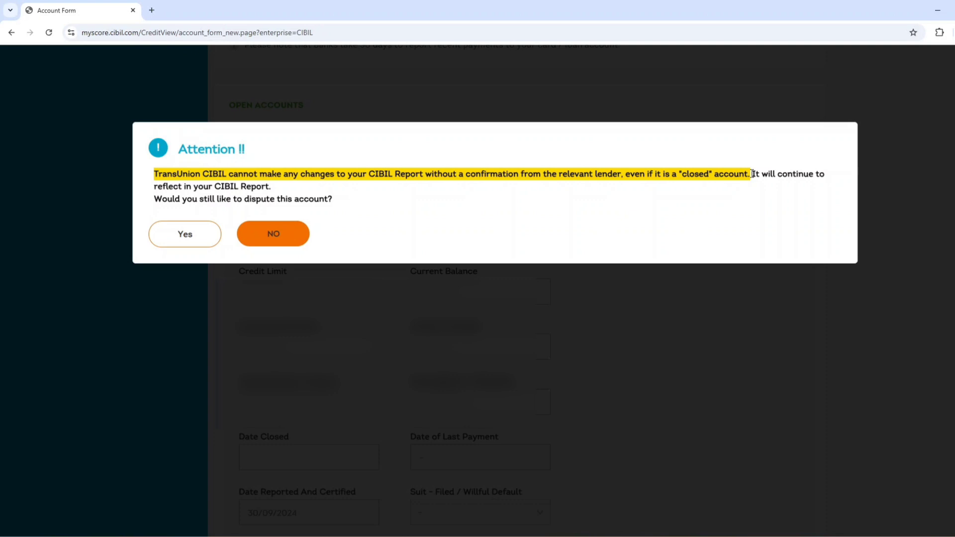
click(182, 238)
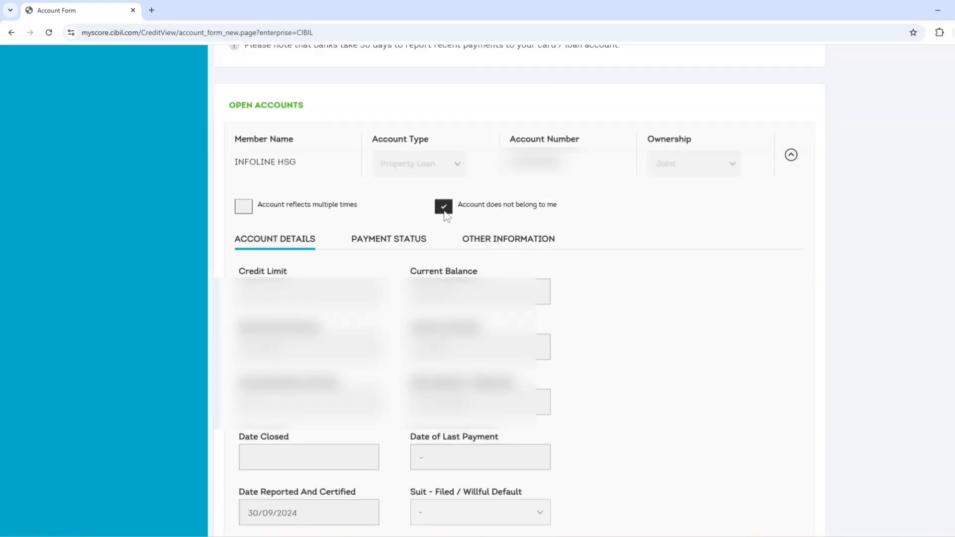
scroll(444, 215, down, 10)
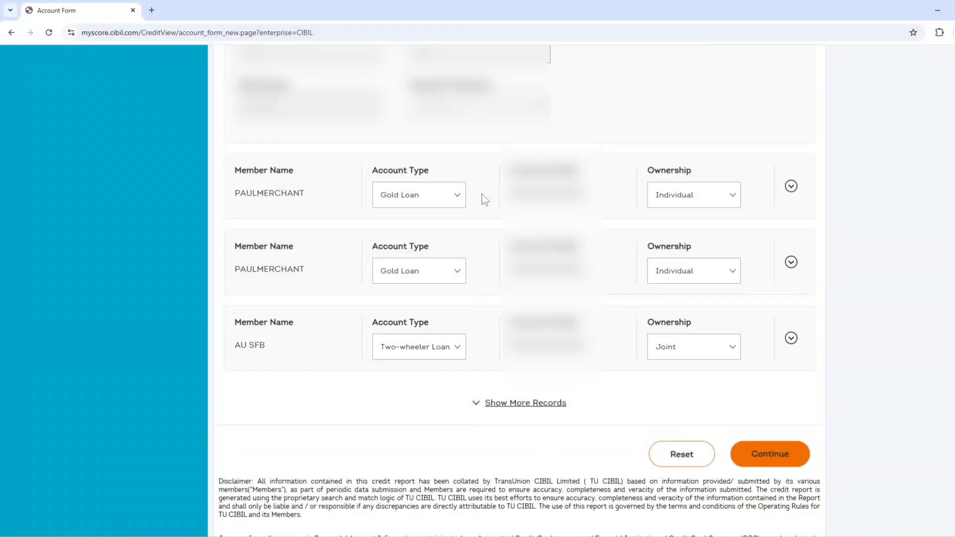
Mark both PAULMERCHANT gold loans and the AU SFB two-wheeler loan as not mine, confirming each.
click(792, 188)
click(441, 239)
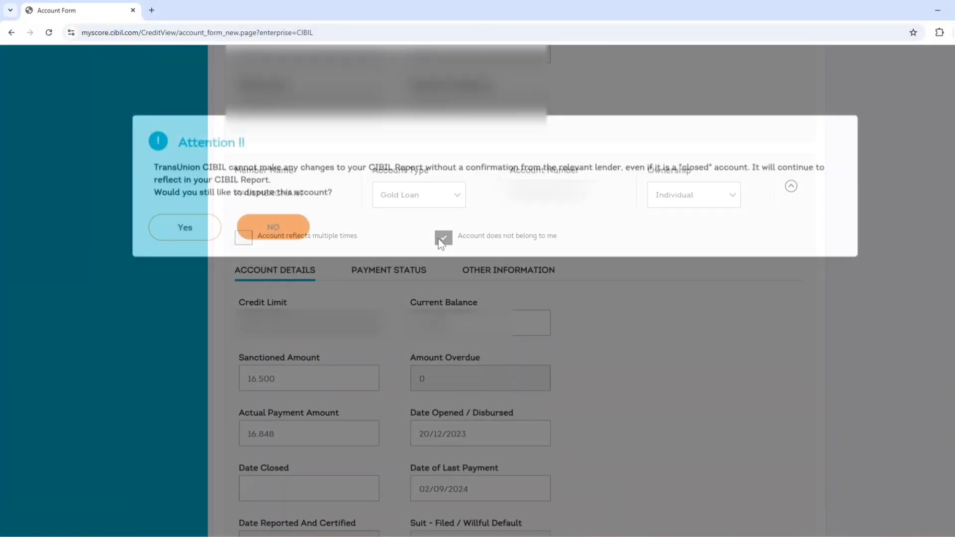
click(193, 230)
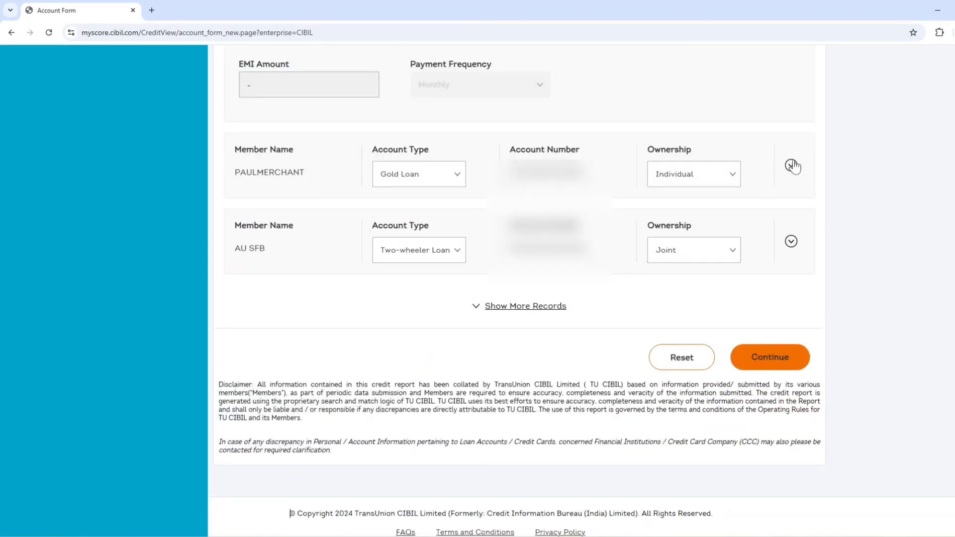
click(792, 167)
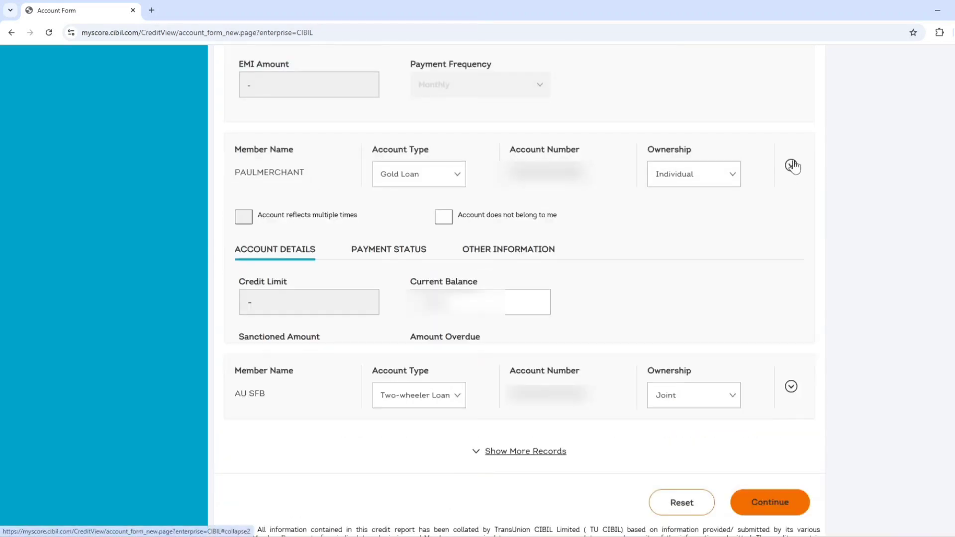
click(443, 217)
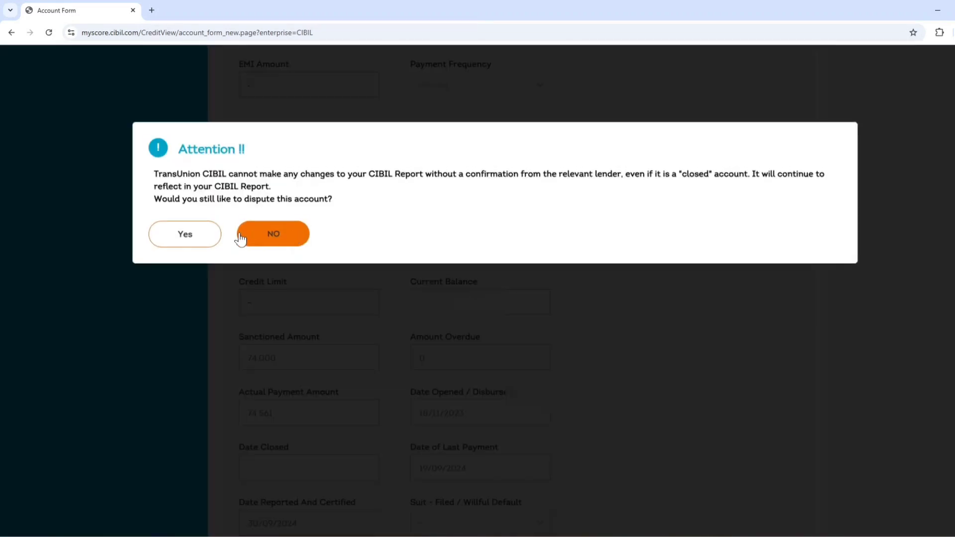
click(201, 238)
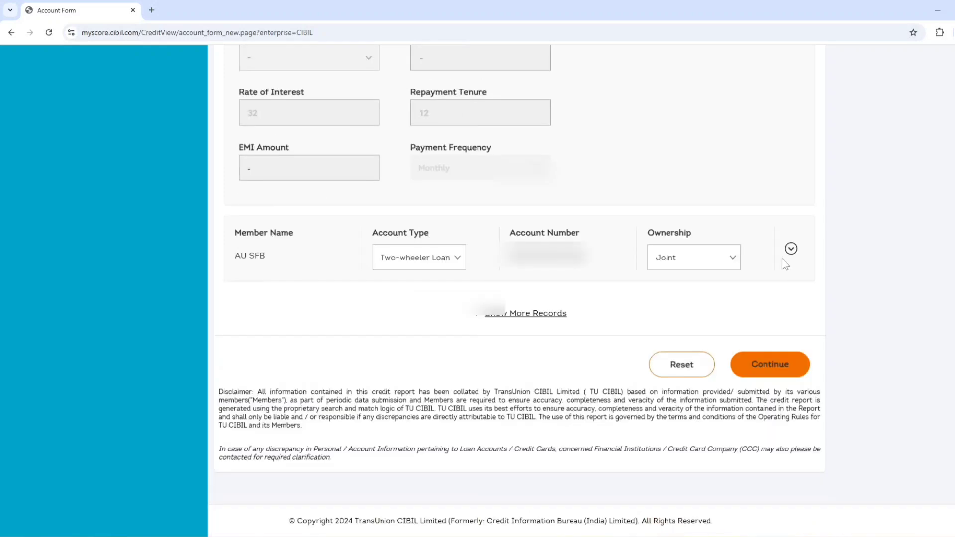
click(791, 251)
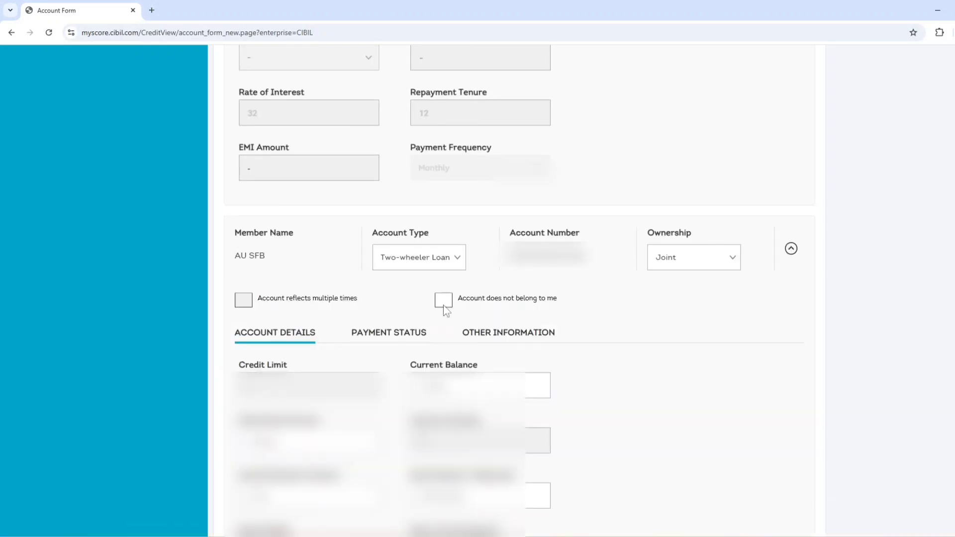
click(443, 302)
click(274, 243)
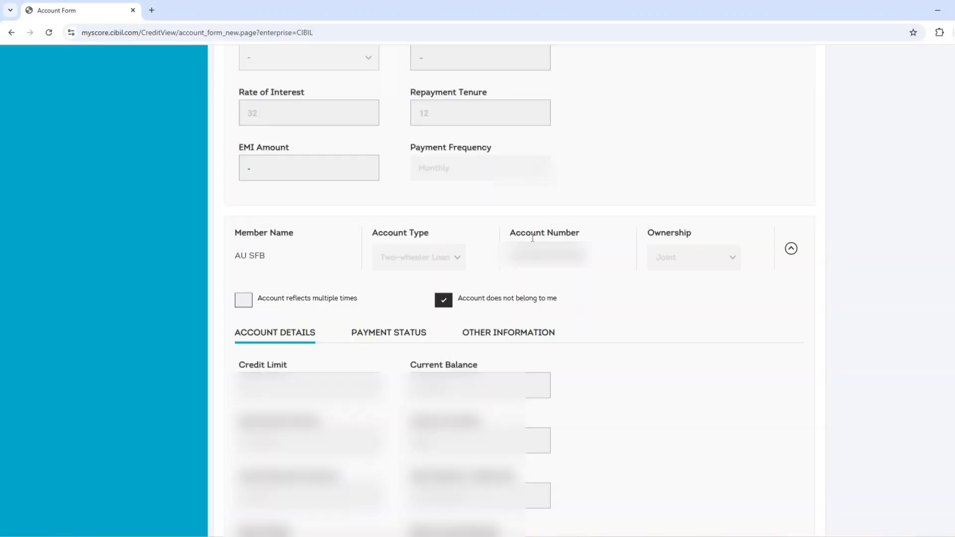
Show the remaining records and acknowledge the closed-accounts notice.
scroll(532, 238, down, 6)
scroll(556, 236, down, 5)
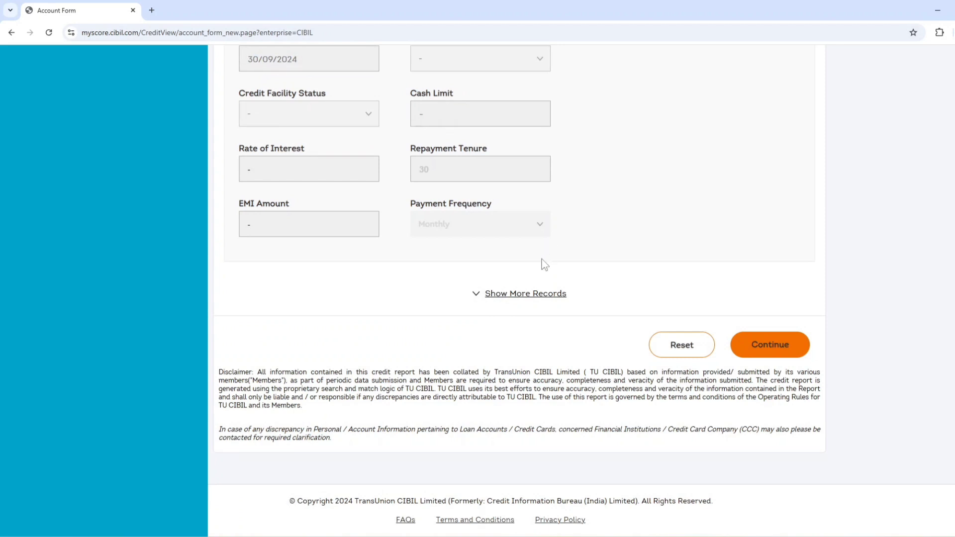
click(515, 295)
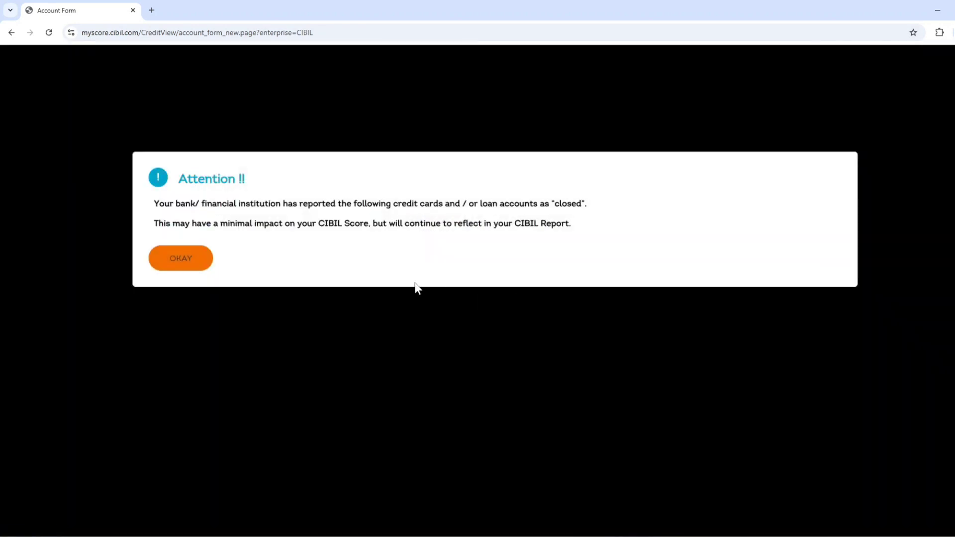
click(180, 261)
Mark the closed ICICI BANK tractor loan as not mine and confirm the dispute.
scroll(685, 208, down, 4)
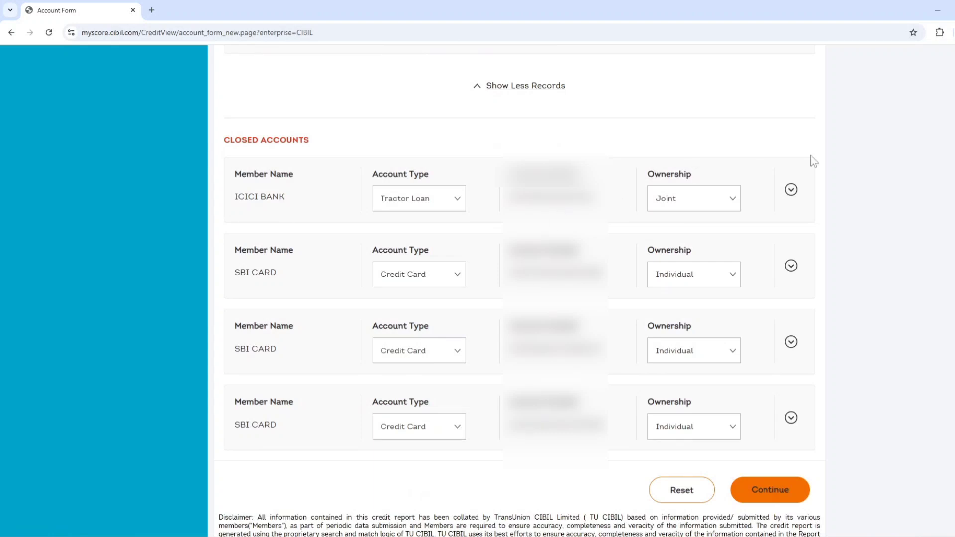
click(791, 190)
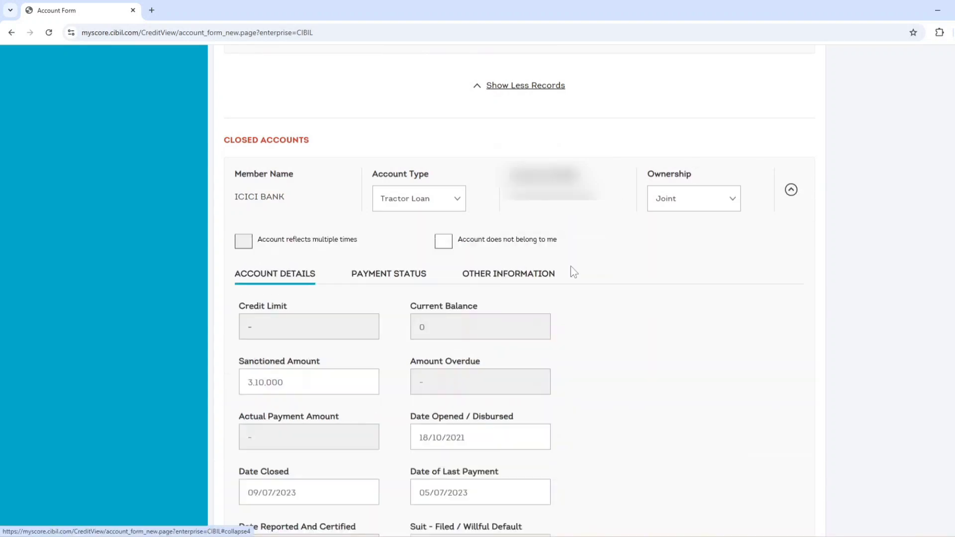
click(449, 244)
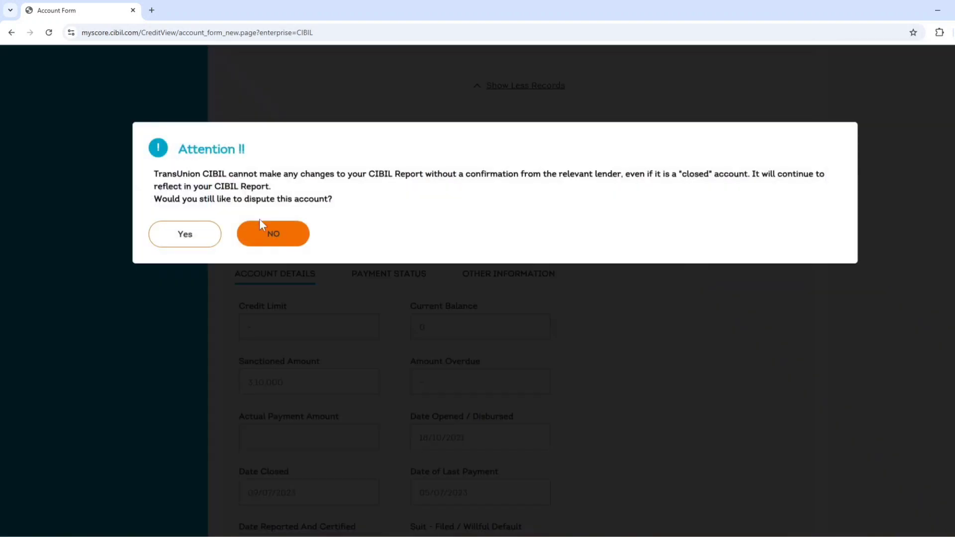
click(208, 235)
Continue with the flagged accounts to the Review & Submit Dispute page.
scroll(629, 232, down, 8)
scroll(629, 237, down, 3)
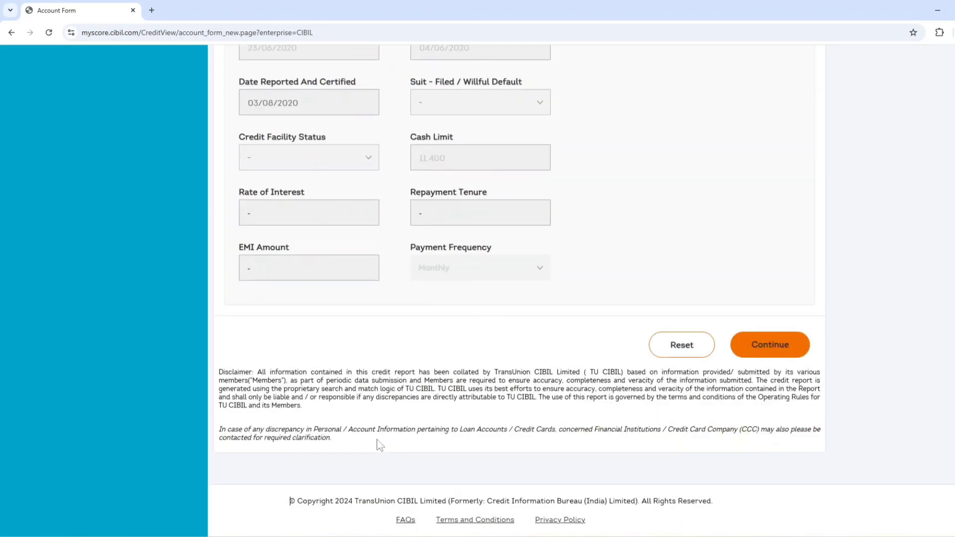
click(773, 347)
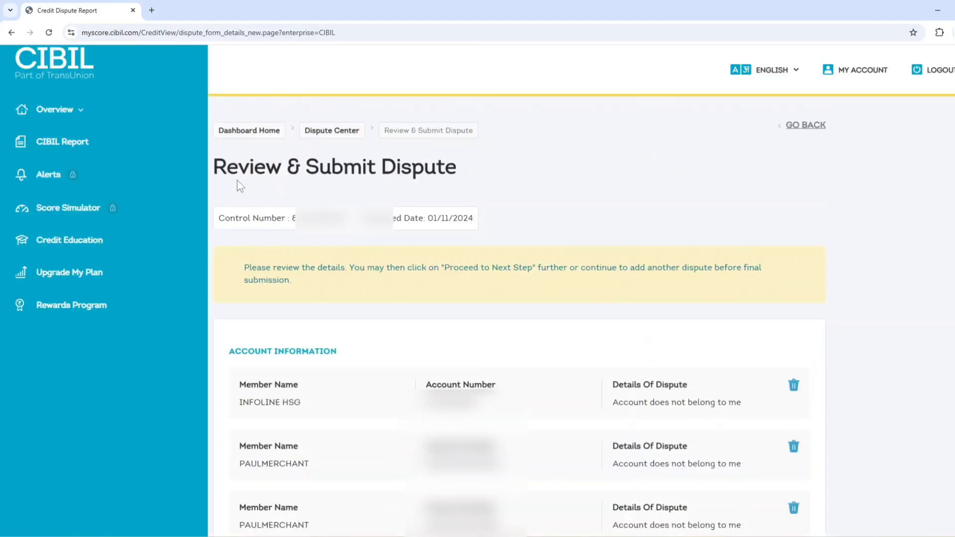
Check the accounts listed as not belonging to me, then add a Contact Information item.
drag(214, 168, 473, 168)
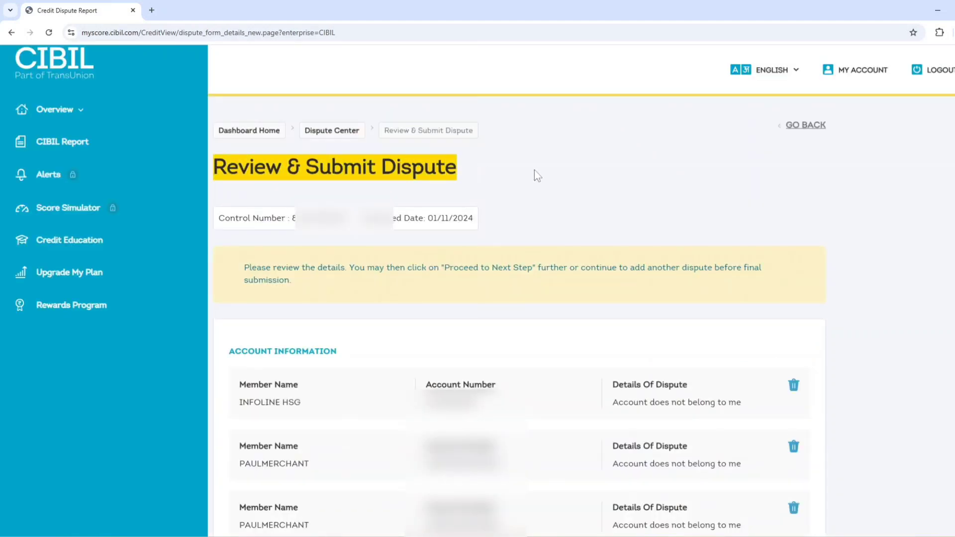
scroll(600, 178, down, 10)
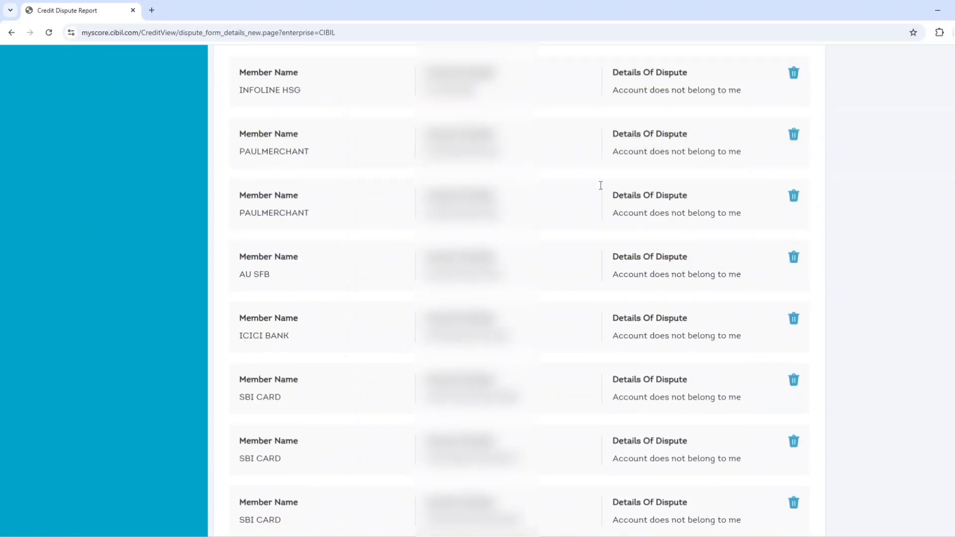
scroll(603, 192, down, 2)
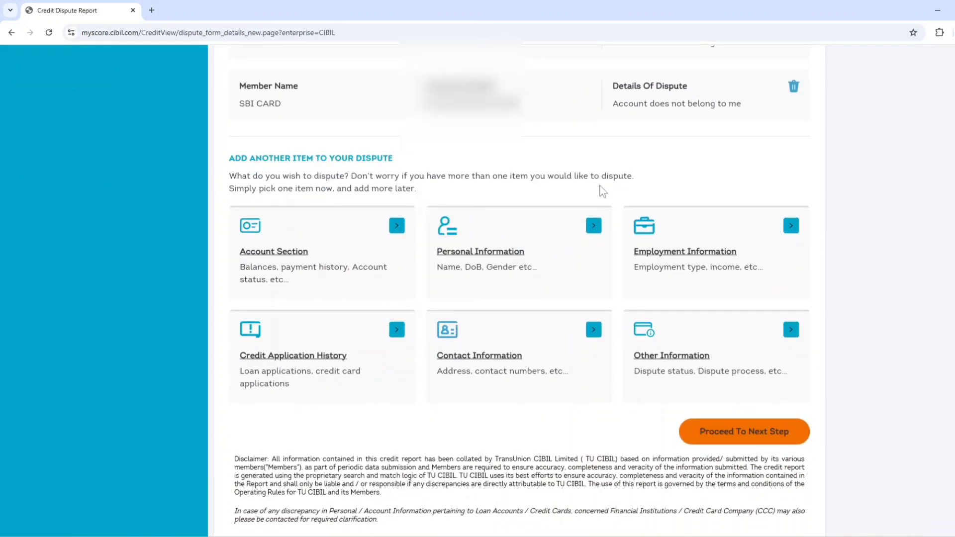
scroll(603, 192, down, 1)
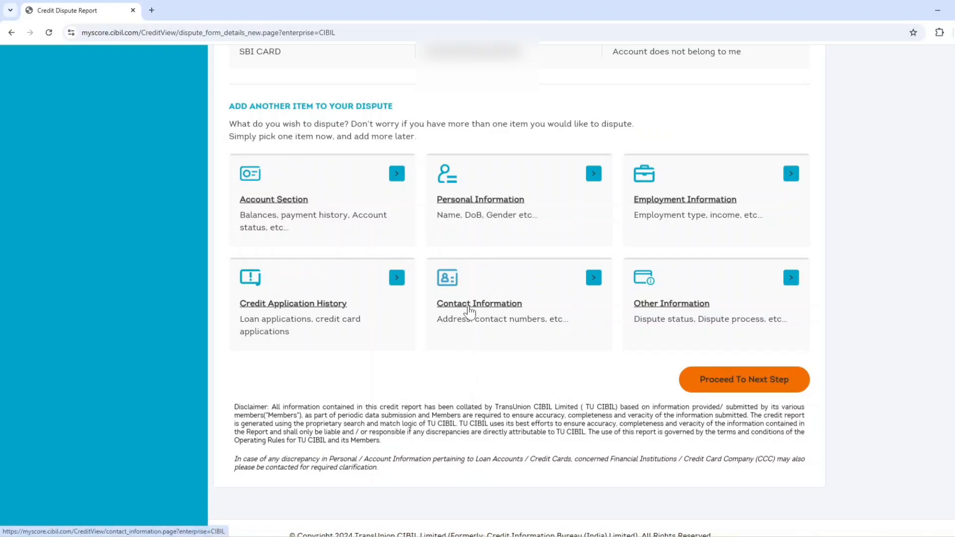
click(464, 323)
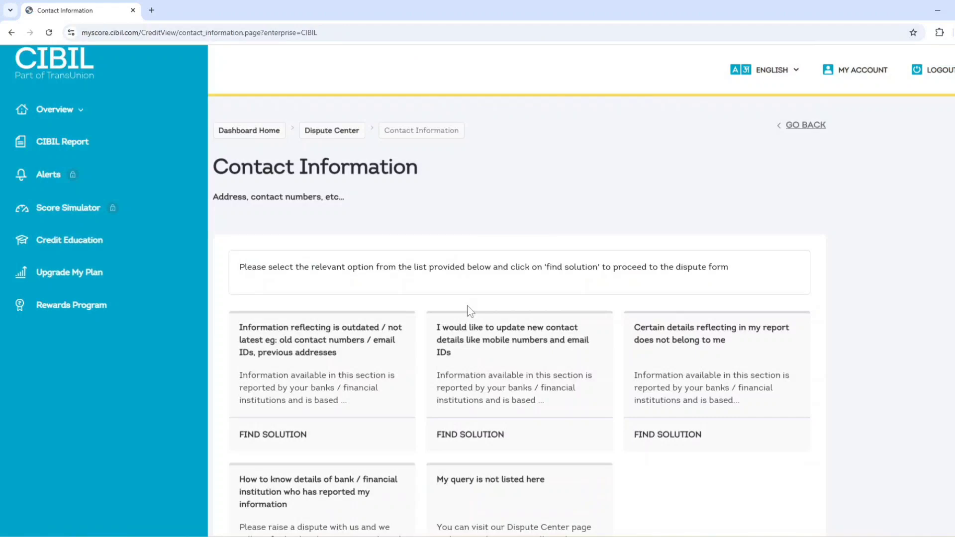
Pick the outdated contact information issue, raise a dispute and acknowledge the bank-reported data notice.
scroll(467, 306, down, 5)
scroll(444, 271, up, 3)
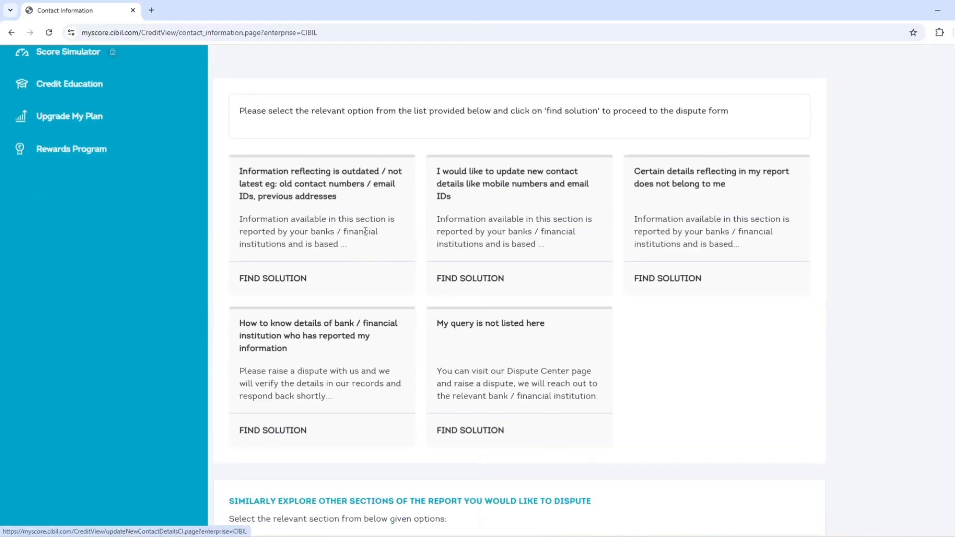
click(287, 285)
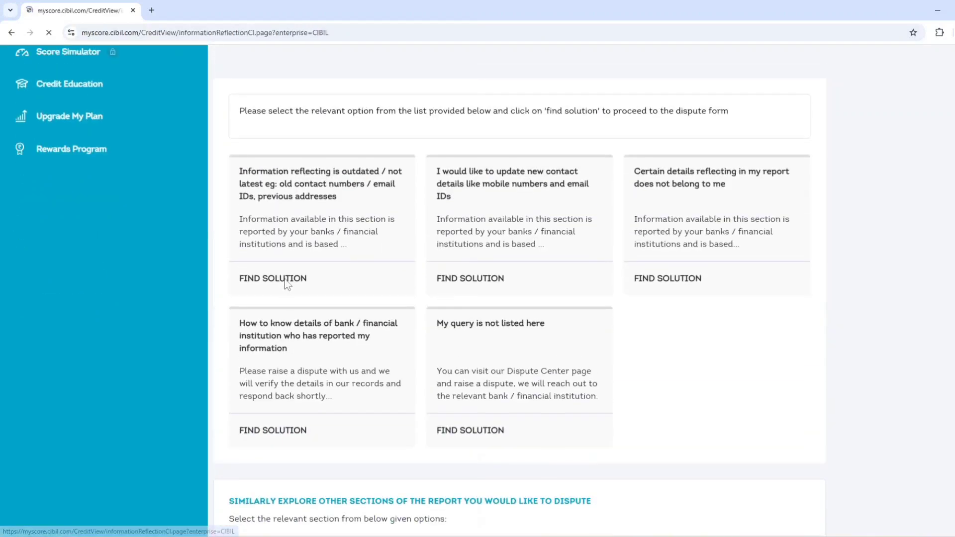
scroll(426, 305, down, 10)
scroll(431, 305, up, 3)
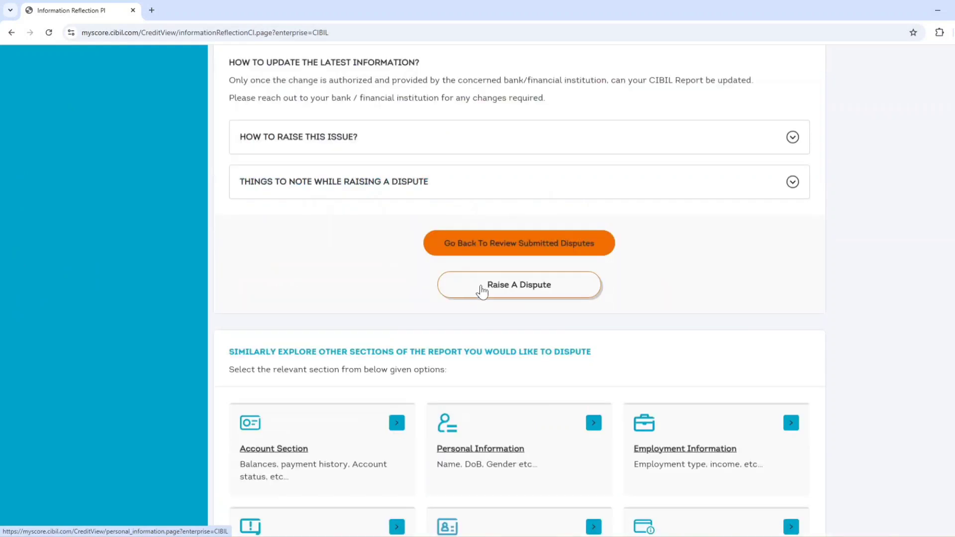
click(517, 295)
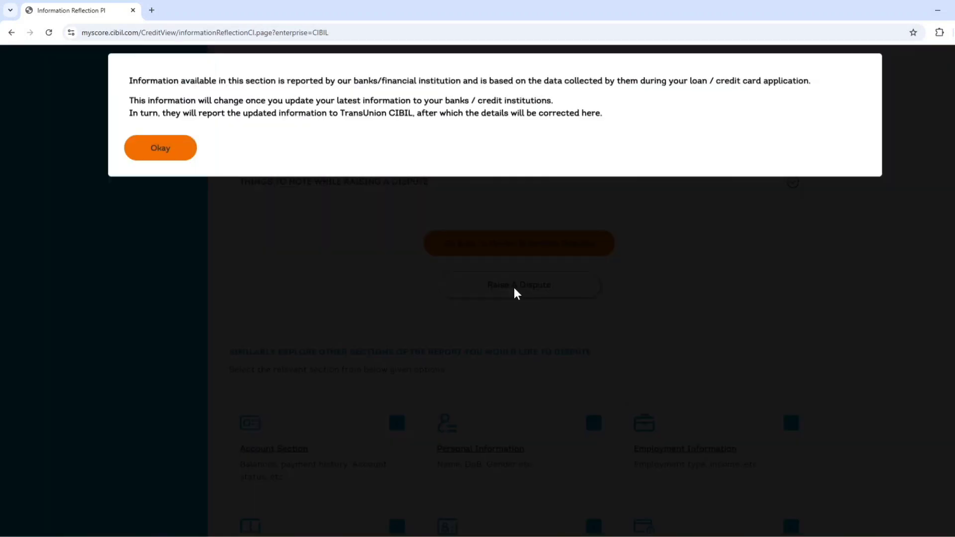
click(171, 152)
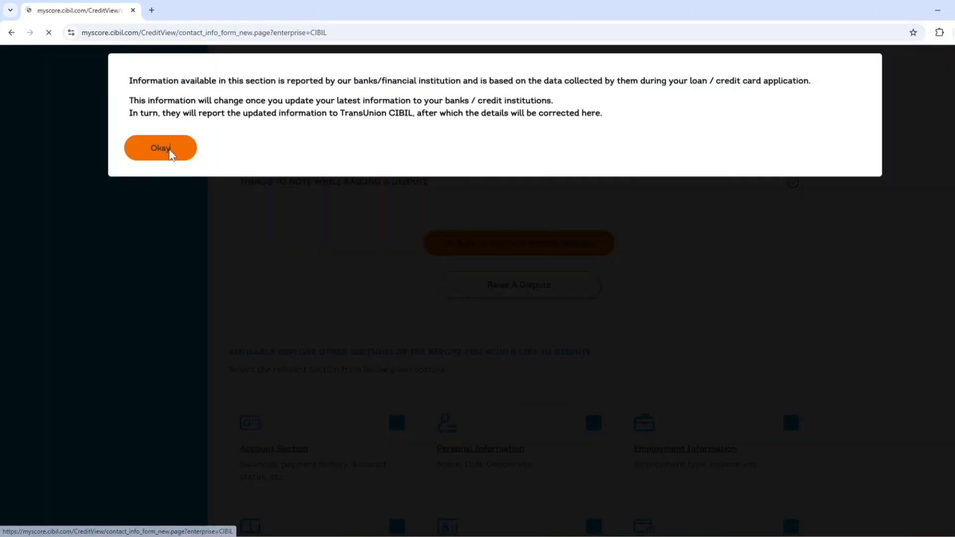
Review the second address and its note on the Contact Information Form.
scroll(738, 371, down, 5)
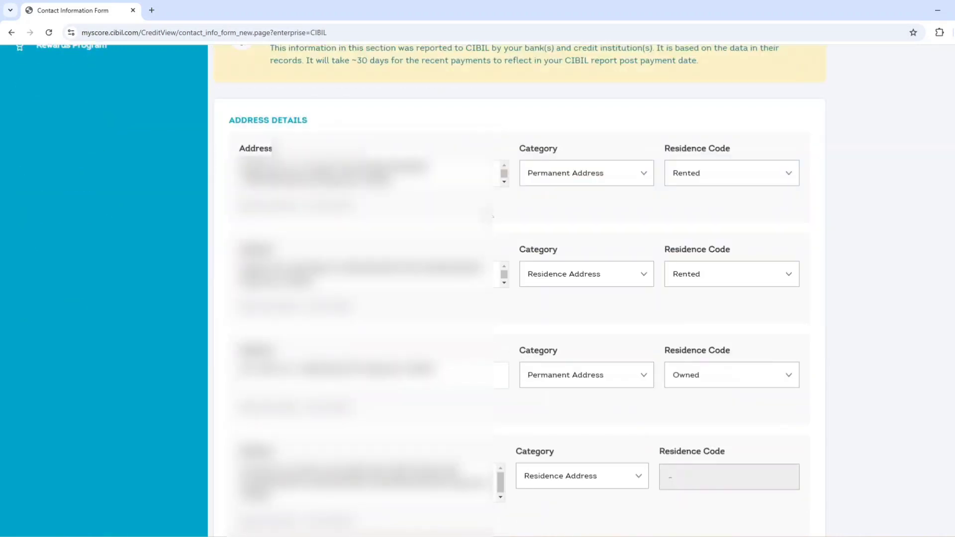
scroll(493, 216, down, 1)
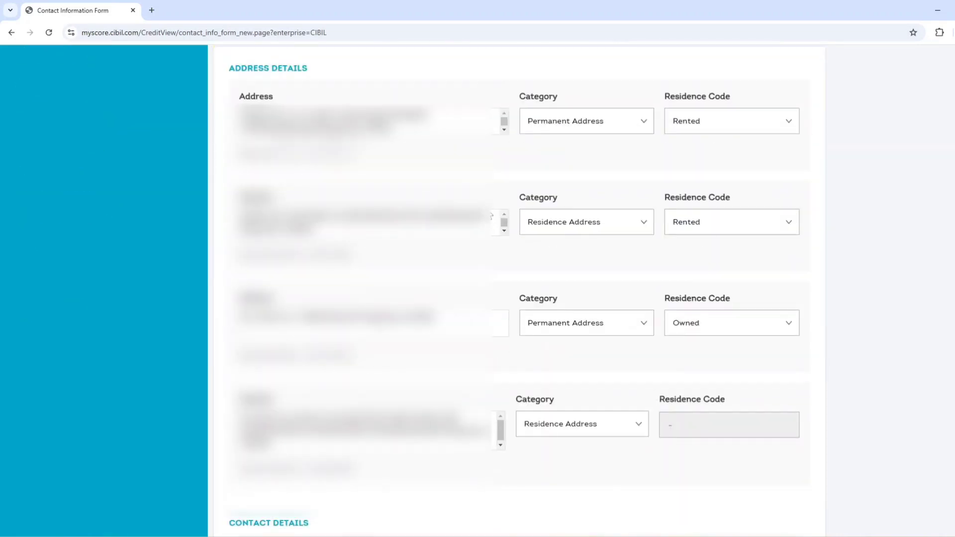
scroll(491, 213, up, 6)
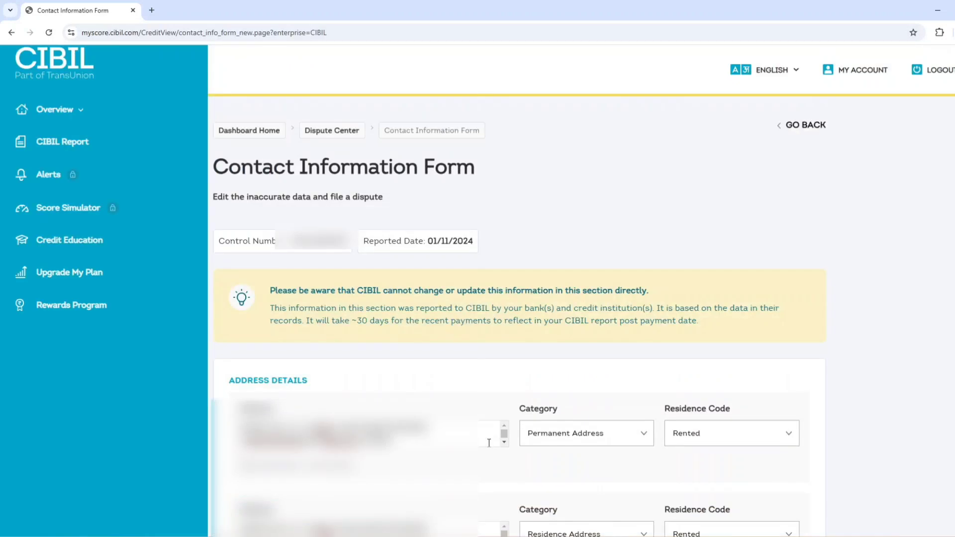
scroll(493, 240, down, 6)
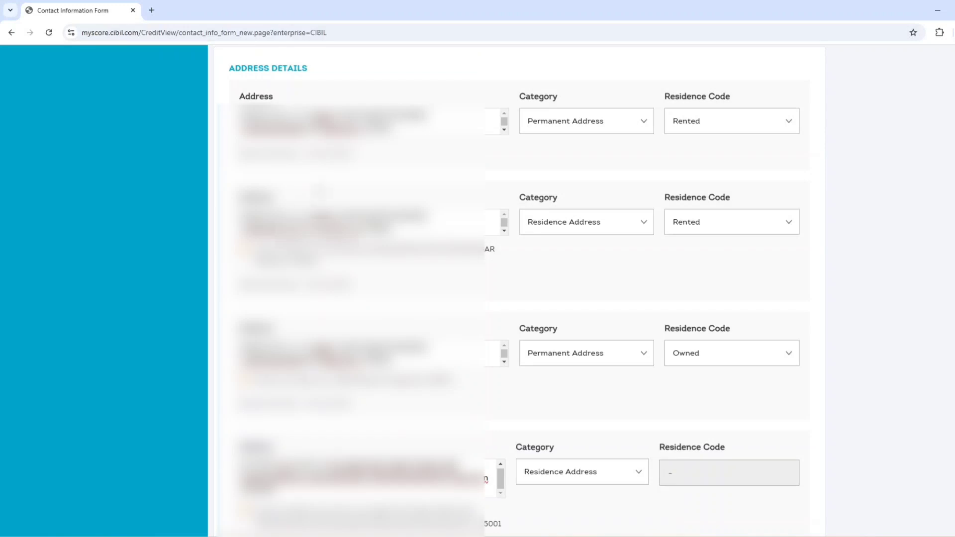
drag(395, 230, 240, 217)
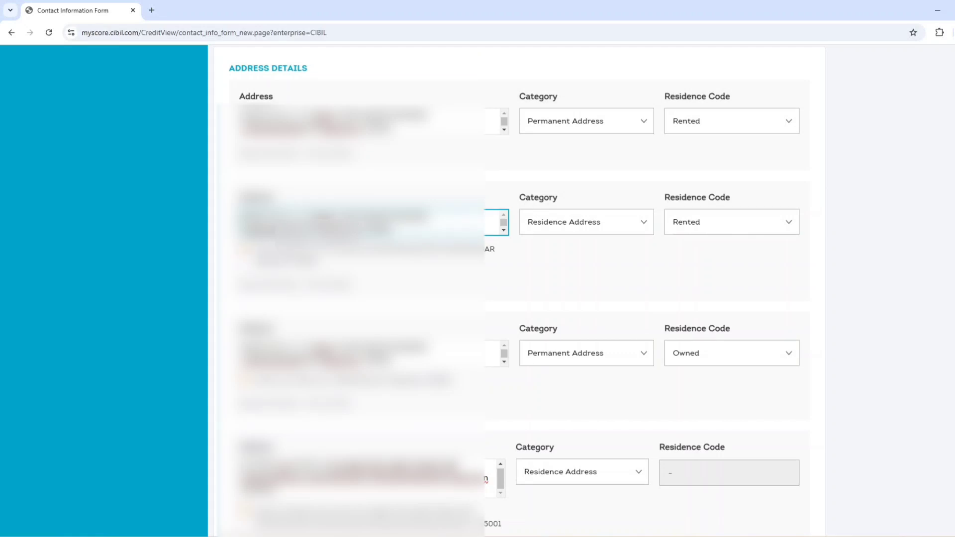
drag(288, 250, 398, 266)
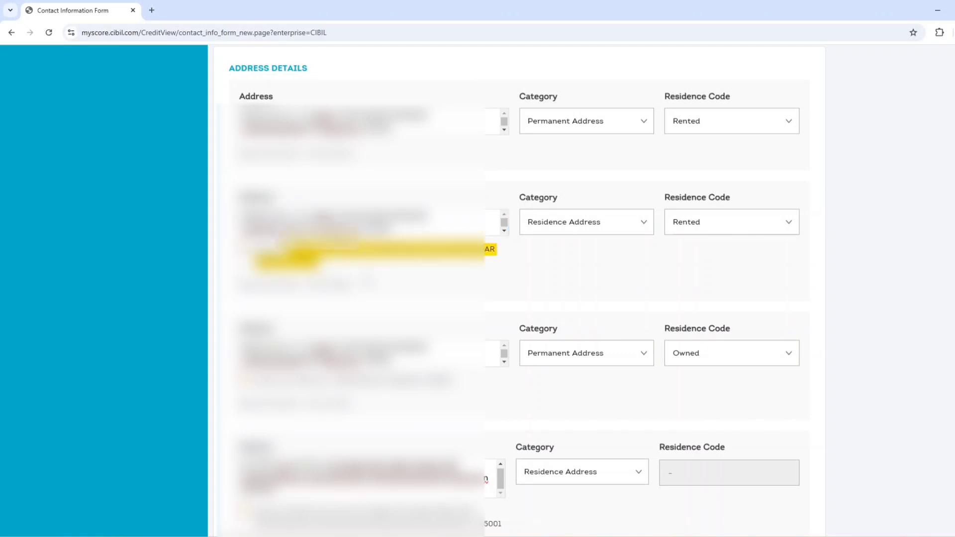
click(405, 270)
Edit the three mobile numbers and the Not Classified phone number, then continue to review.
scroll(517, 291, down, 4)
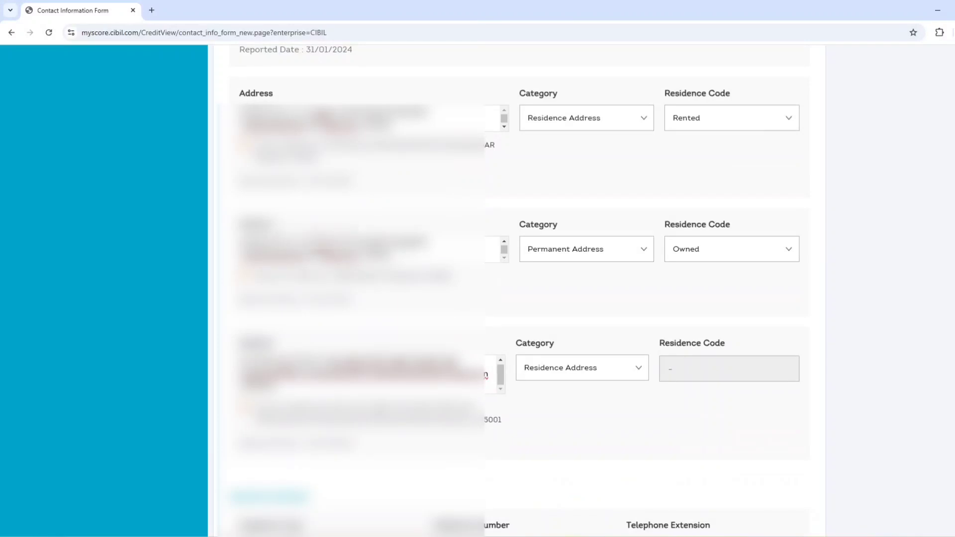
scroll(408, 252, down, 5)
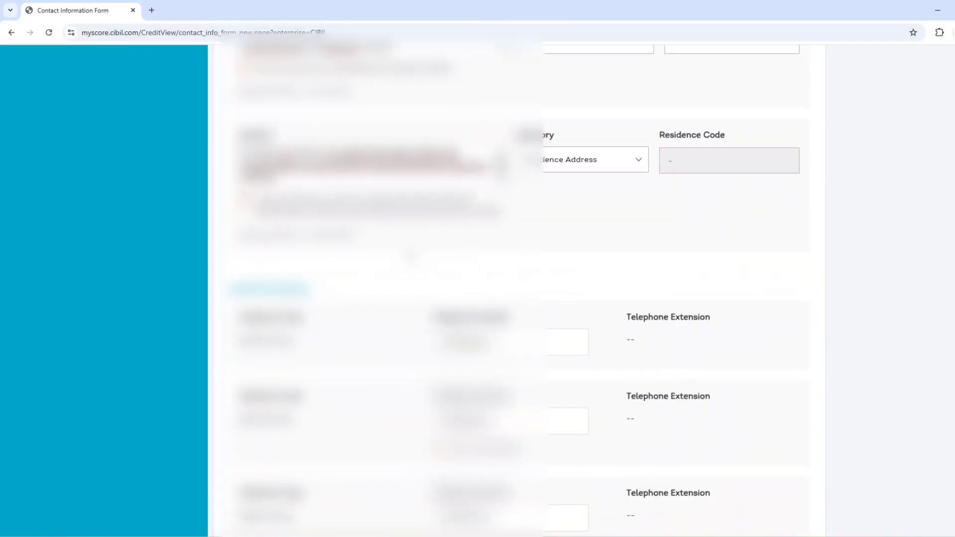
scroll(409, 253, down, 1)
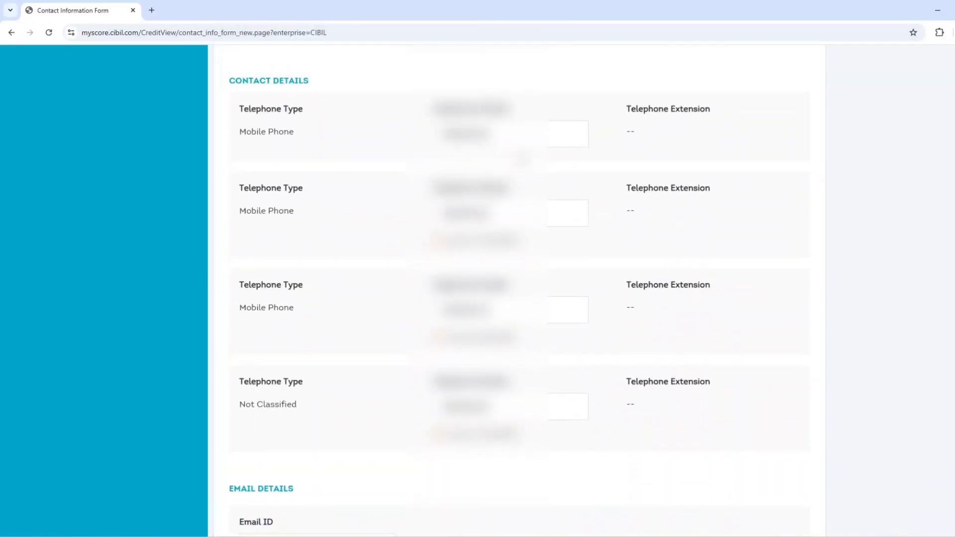
click(567, 133)
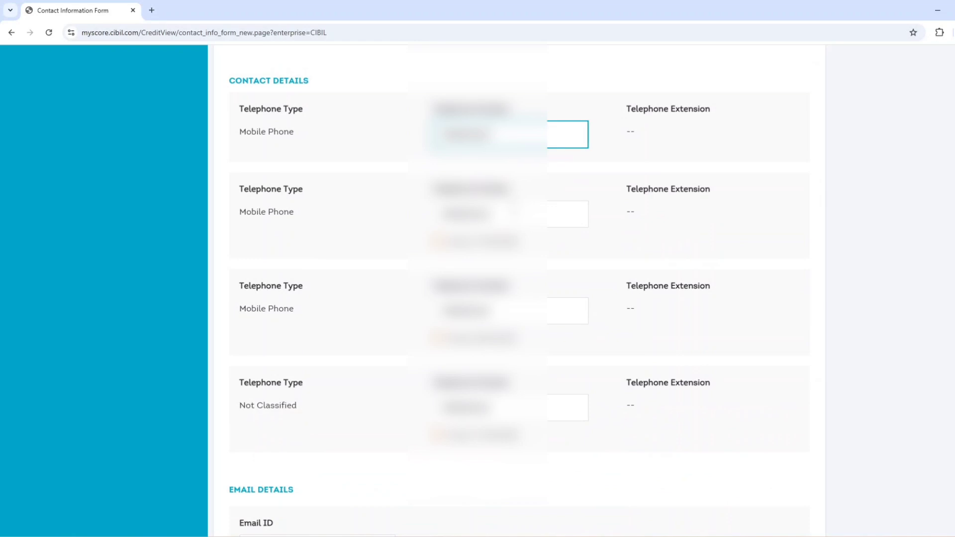
click(514, 213)
click(515, 311)
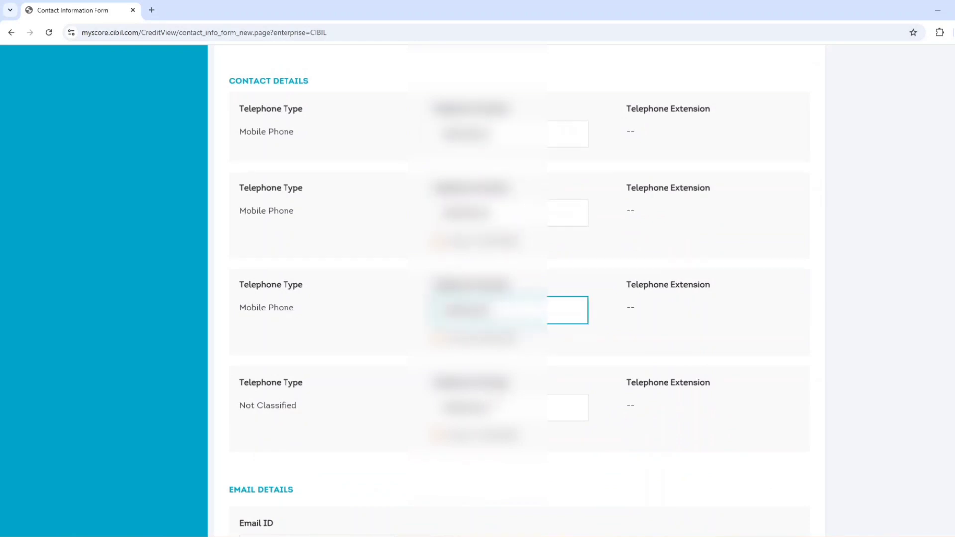
click(495, 407)
scroll(522, 270, down, 3)
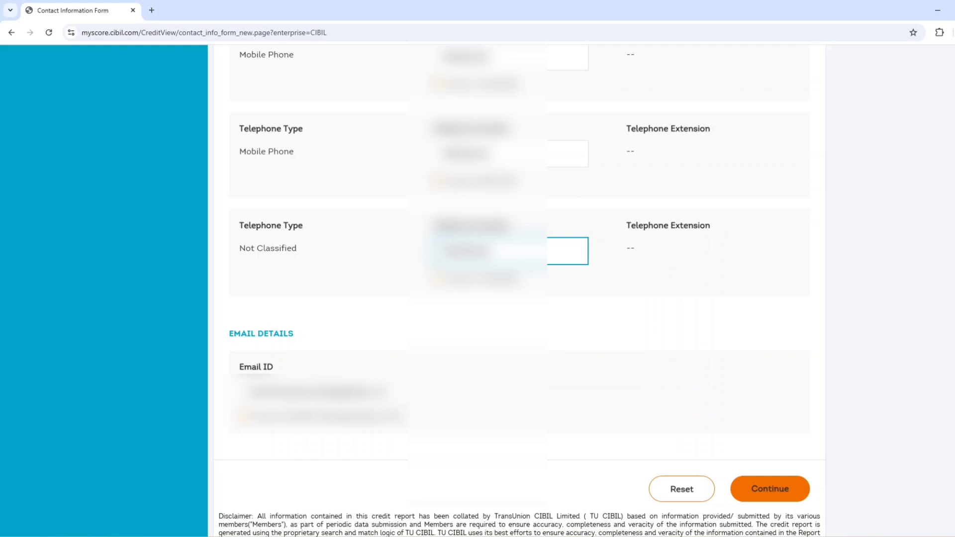
click(772, 489)
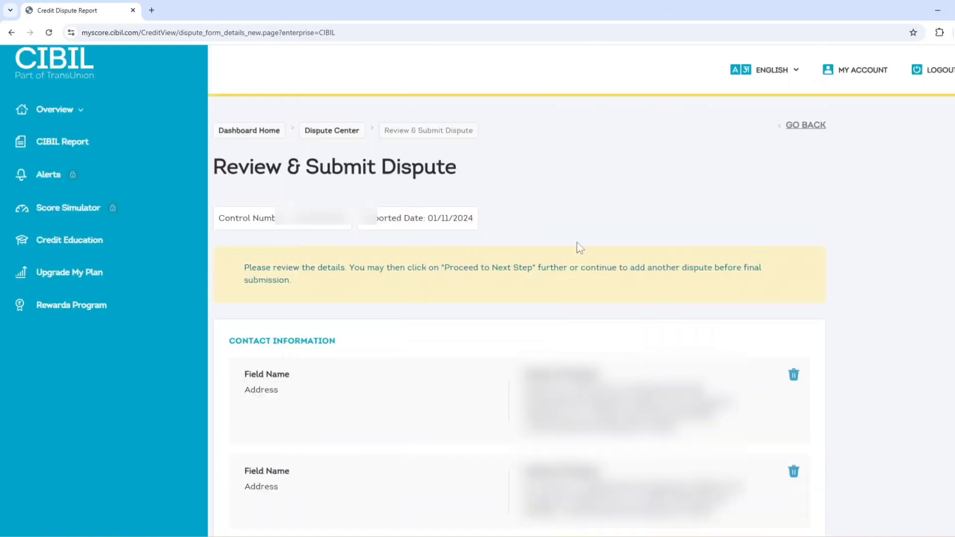
Scroll to 'Add another item to your dispute' and choose the Personal Information card.
scroll(578, 247, down, 4)
scroll(343, 164, down, 7)
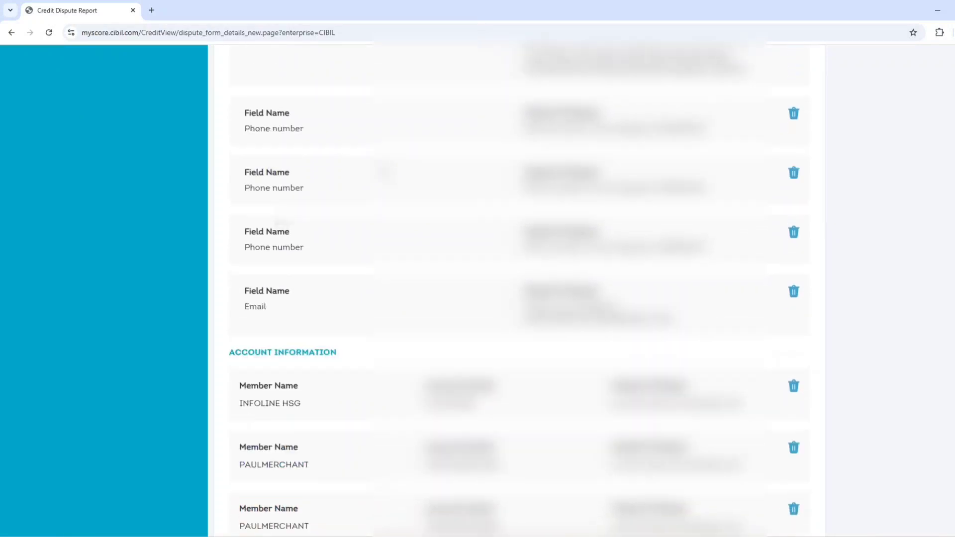
scroll(378, 159, down, 15)
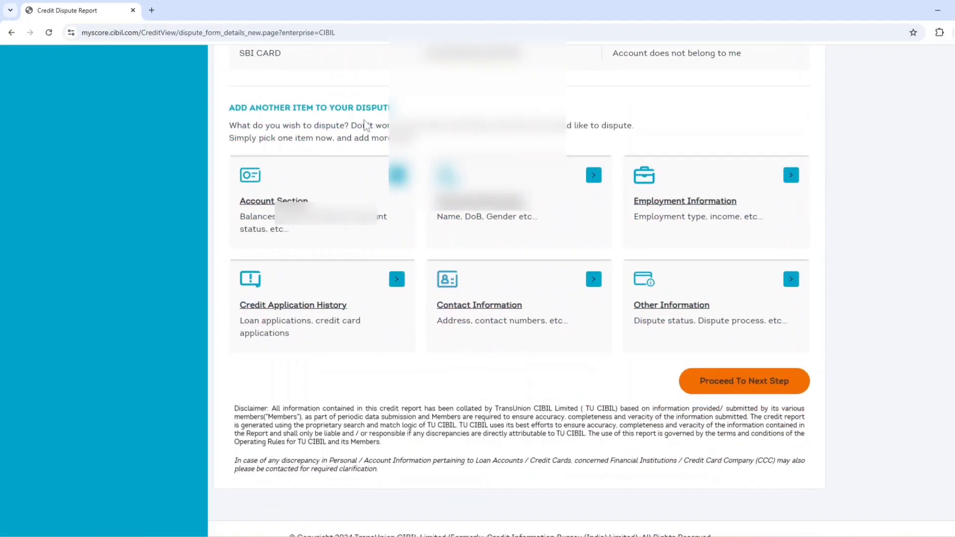
scroll(378, 144, down, 1)
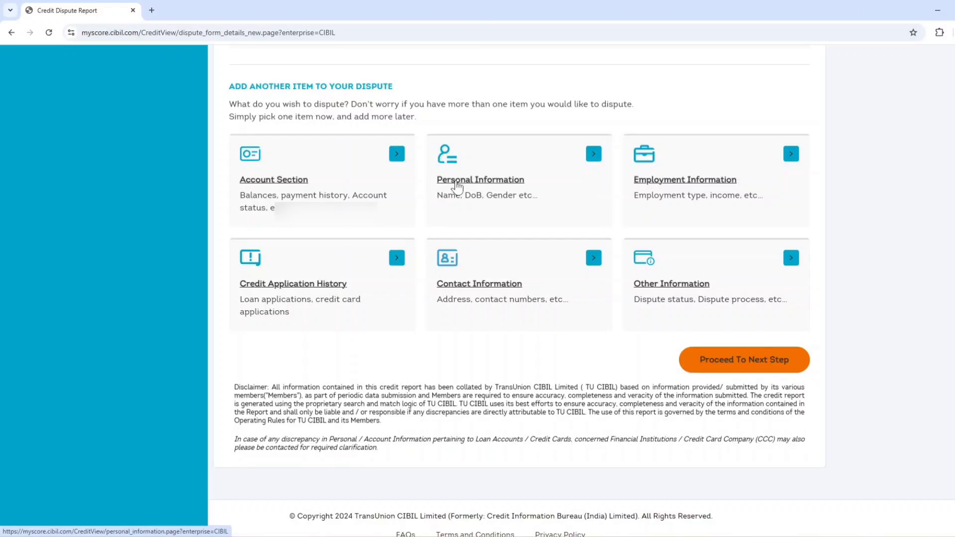
click(457, 181)
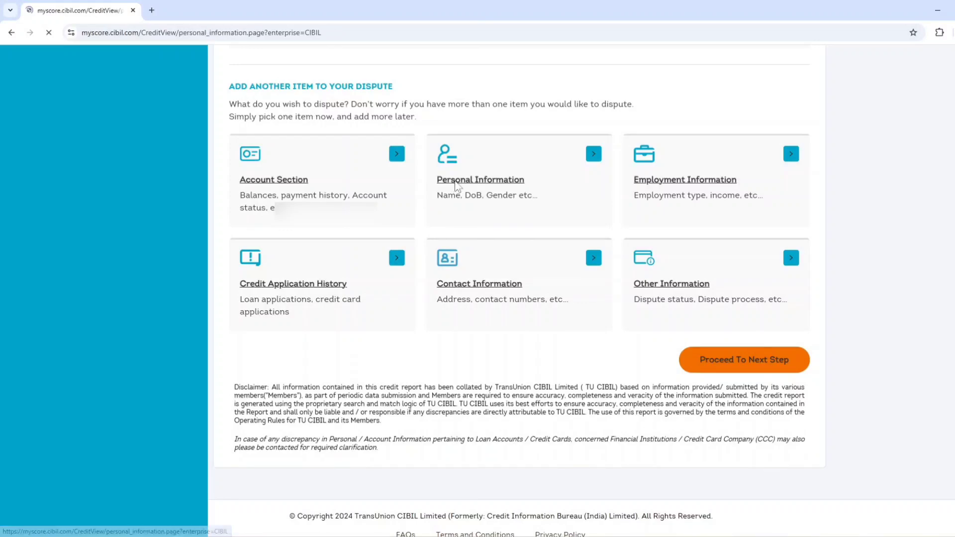
scroll(455, 181, down, 1)
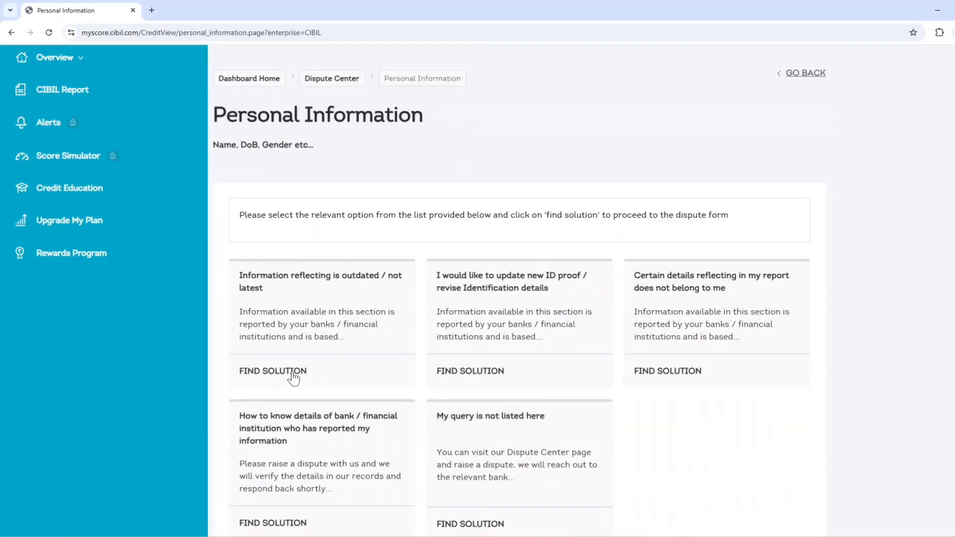
Raise an outdated-information dispute, correct the Name field and continue to review.
click(294, 378)
scroll(525, 368, down, 5)
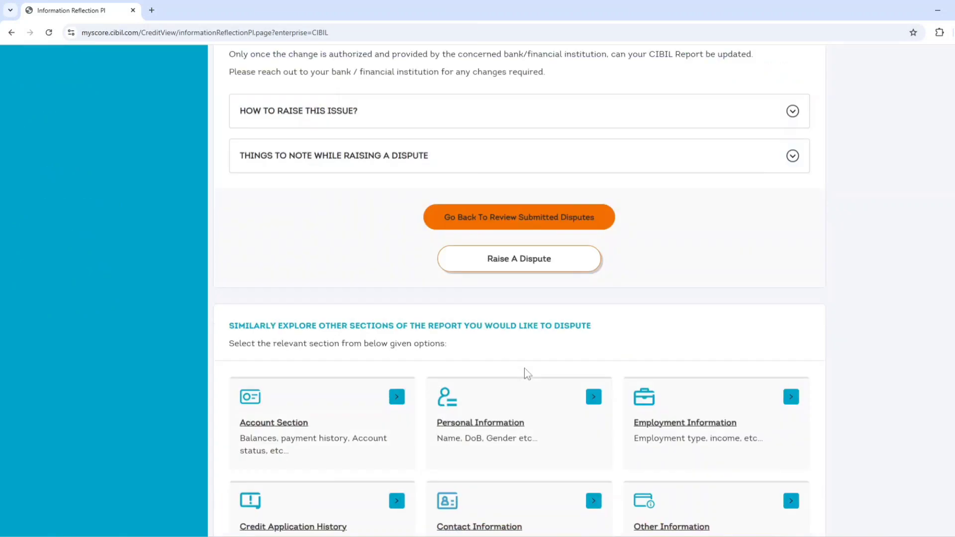
click(536, 264)
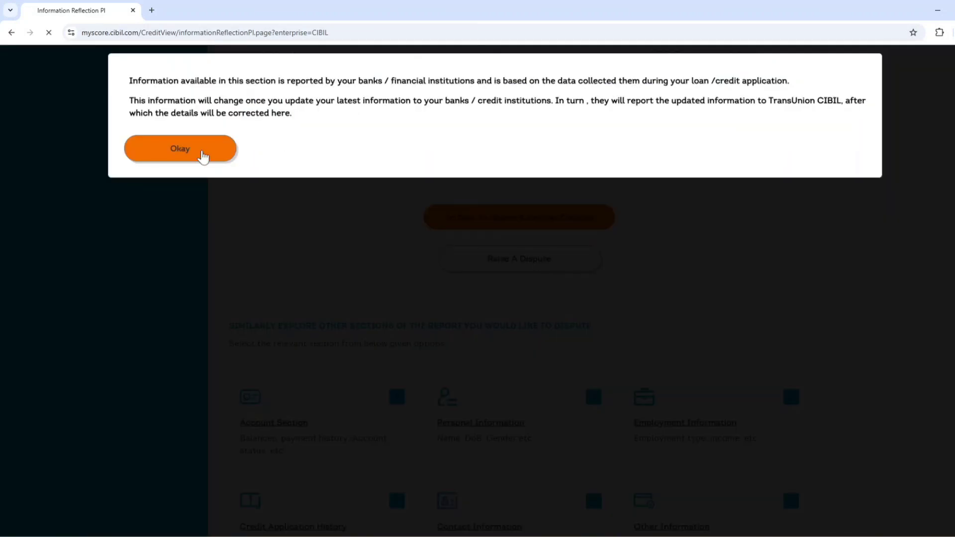
scroll(386, 306, down, 6)
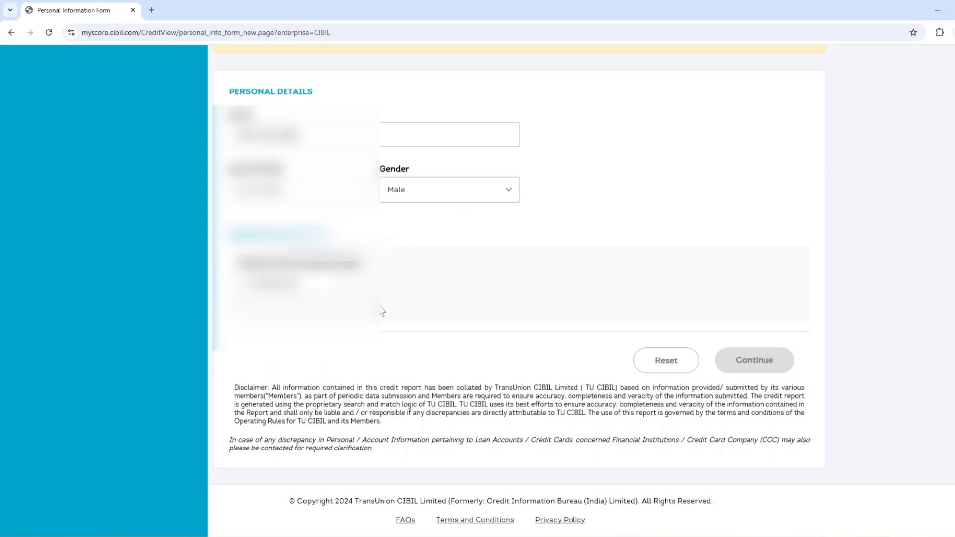
click(399, 139)
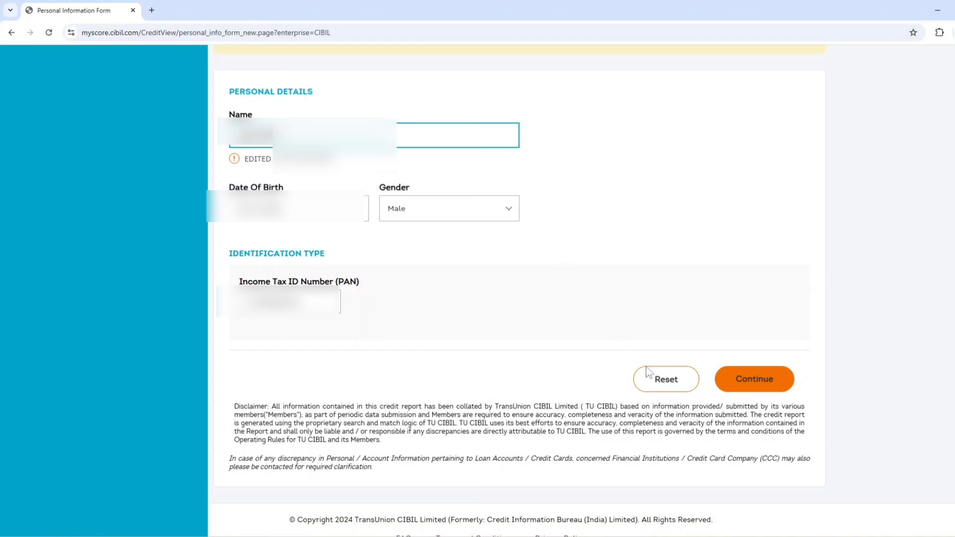
click(761, 385)
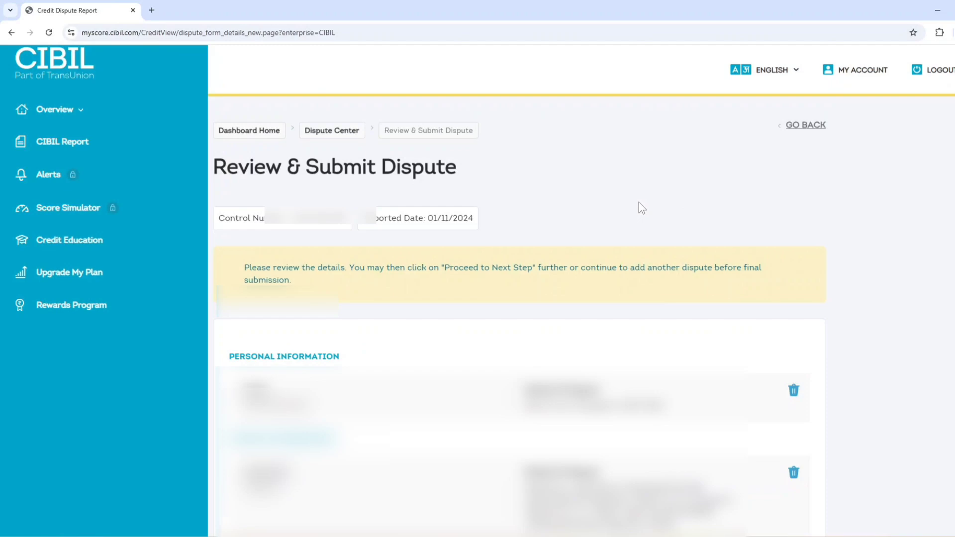
Proceed from Review & Submit Dispute to the Update Your Account Information page.
scroll(639, 204, down, 10)
scroll(609, 224, down, 5)
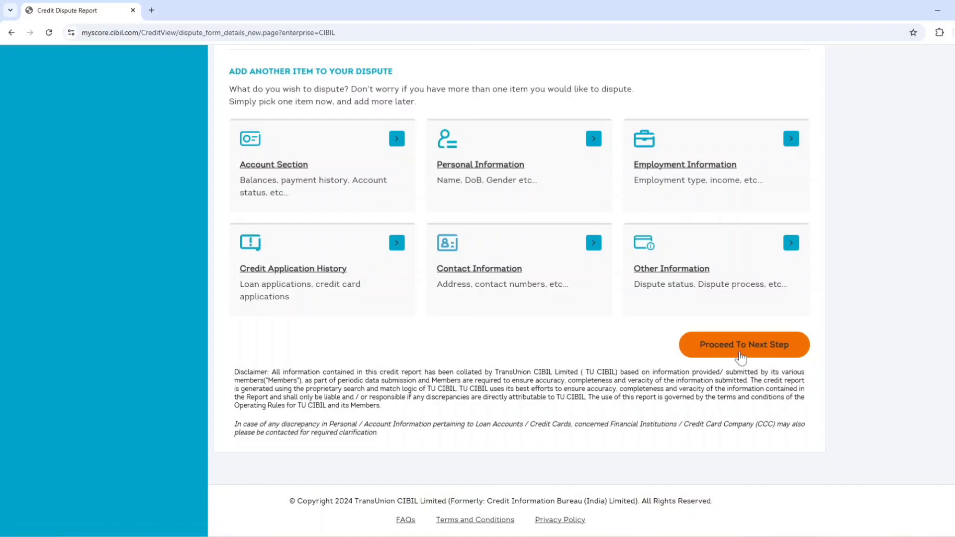
click(742, 352)
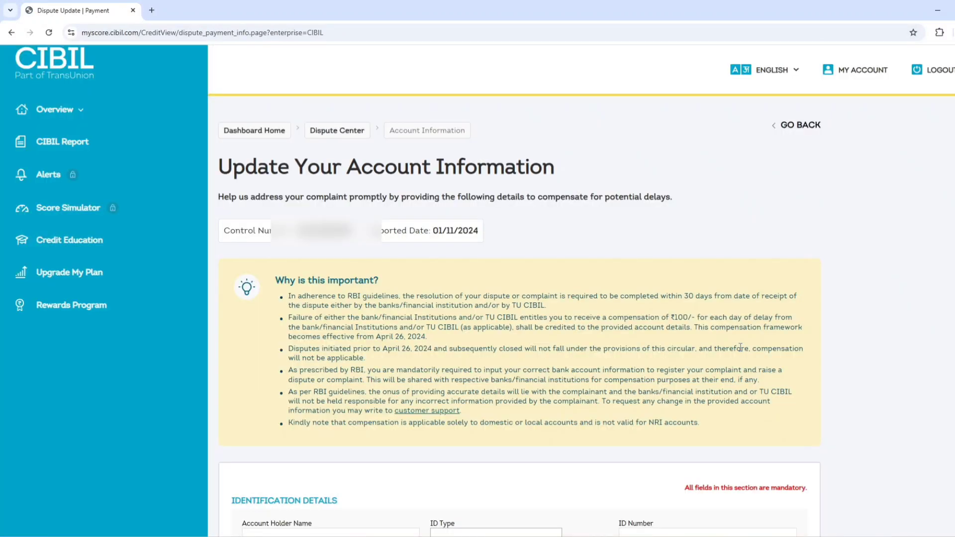
Fill in the account holder name, Income tax ID Number (PAN) as ID type, and the ID number.
scroll(741, 347, down, 7)
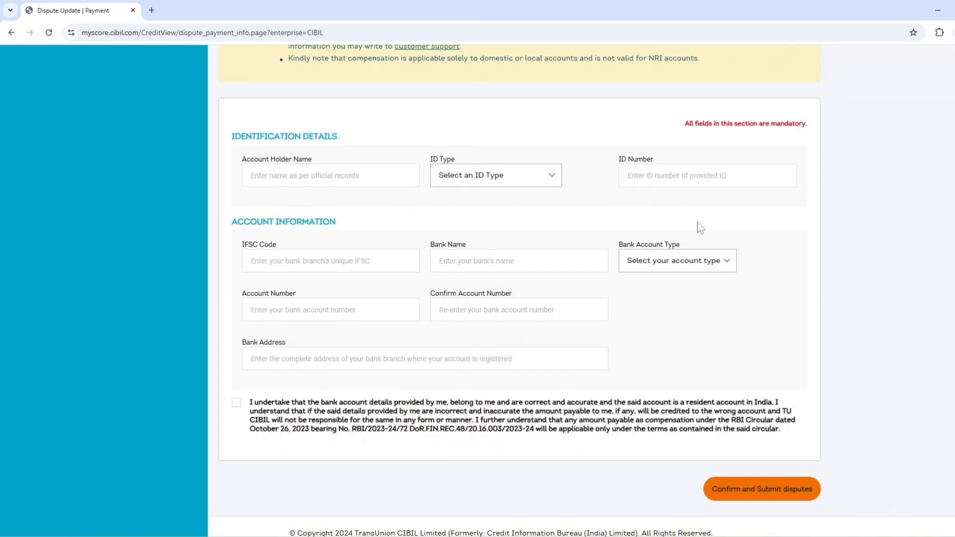
scroll(345, 192, up, 7)
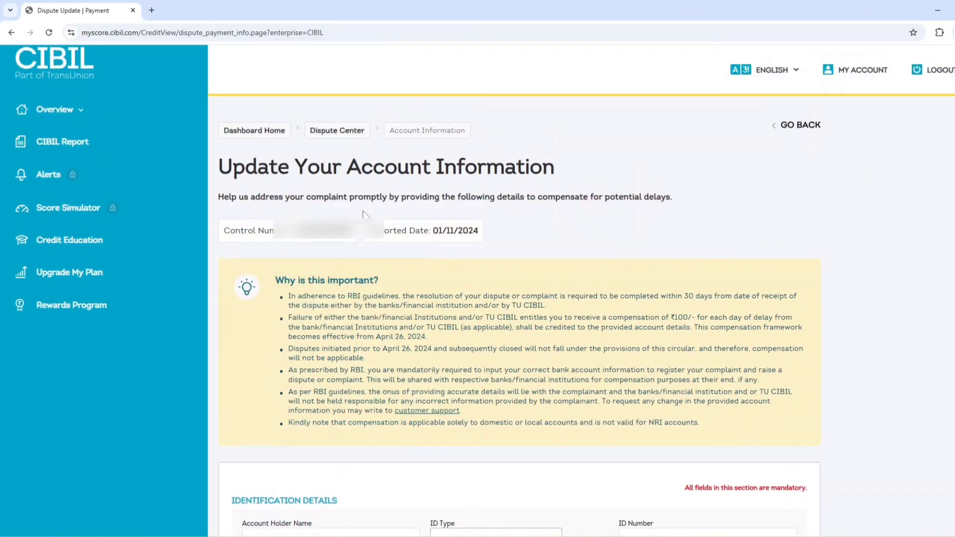
drag(219, 169, 553, 174)
scroll(475, 157, down, 7)
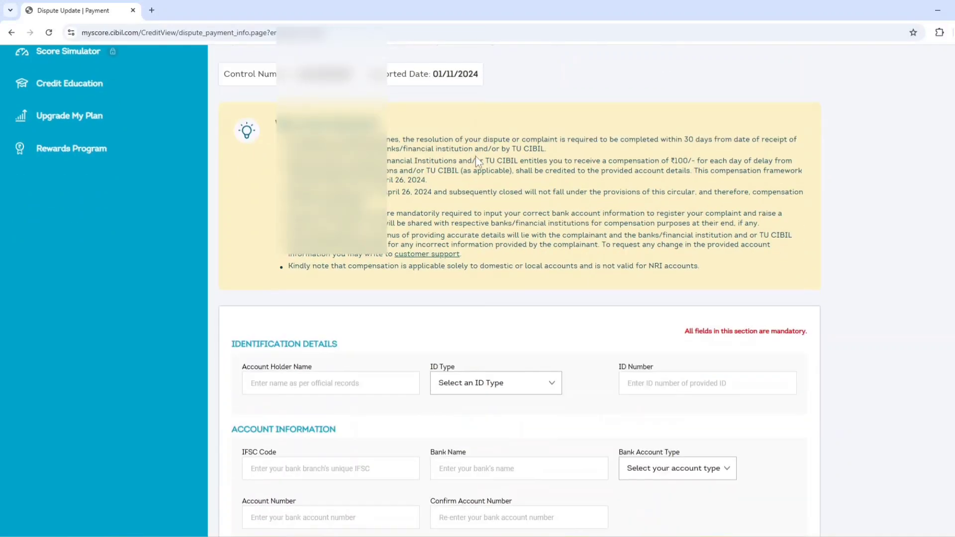
click(311, 142)
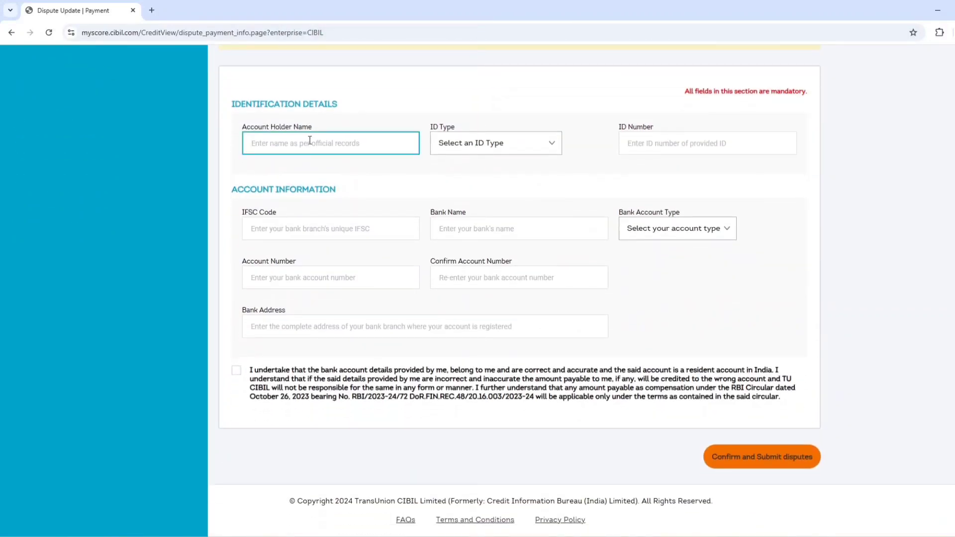
click(475, 149)
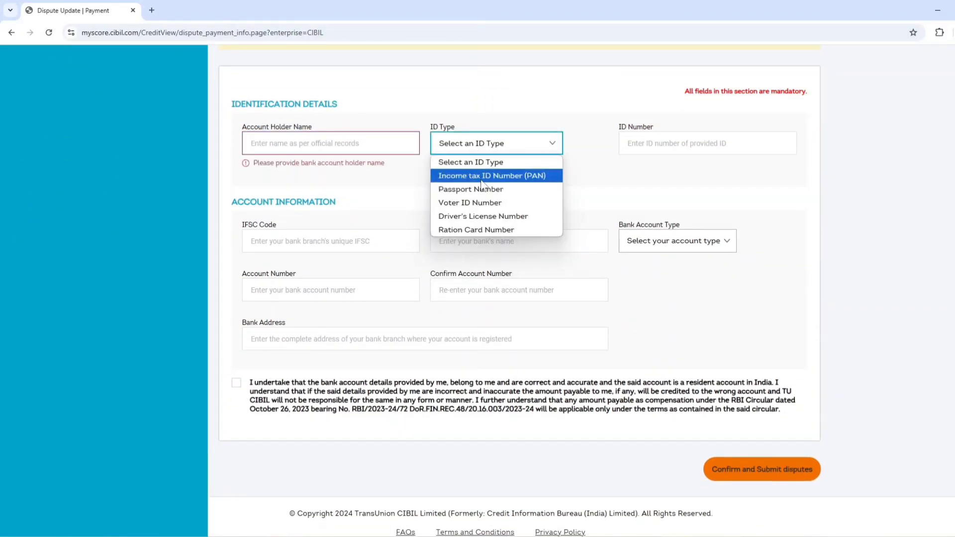
click(485, 177)
click(502, 145)
click(500, 145)
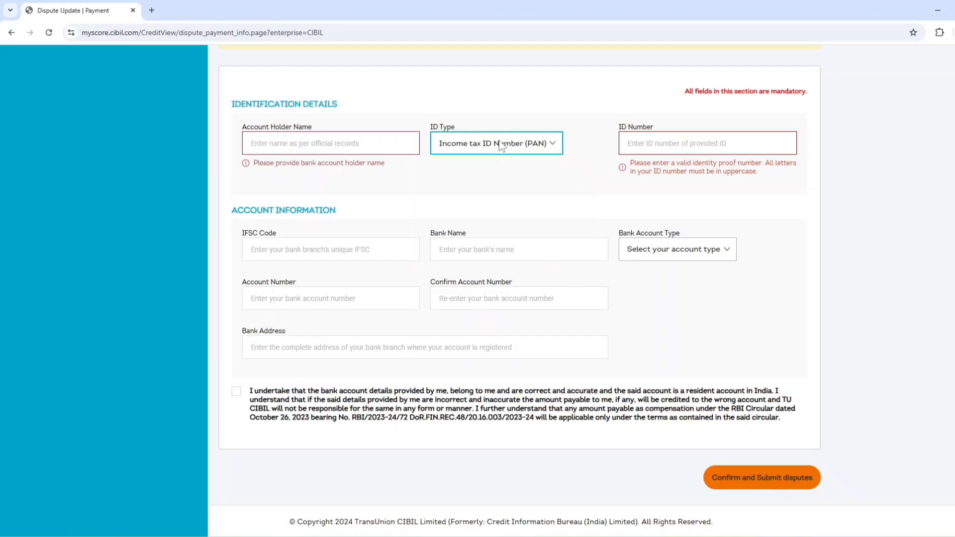
click(642, 144)
scroll(438, 197, down, 1)
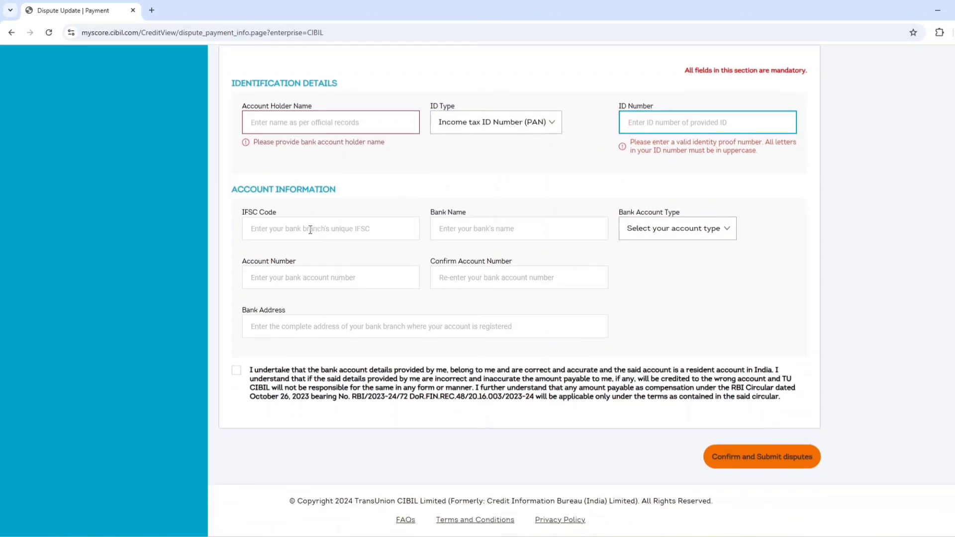
Enter the bank's IFSC code and bank name, and set the account type to Saving Account.
click(310, 229)
click(476, 230)
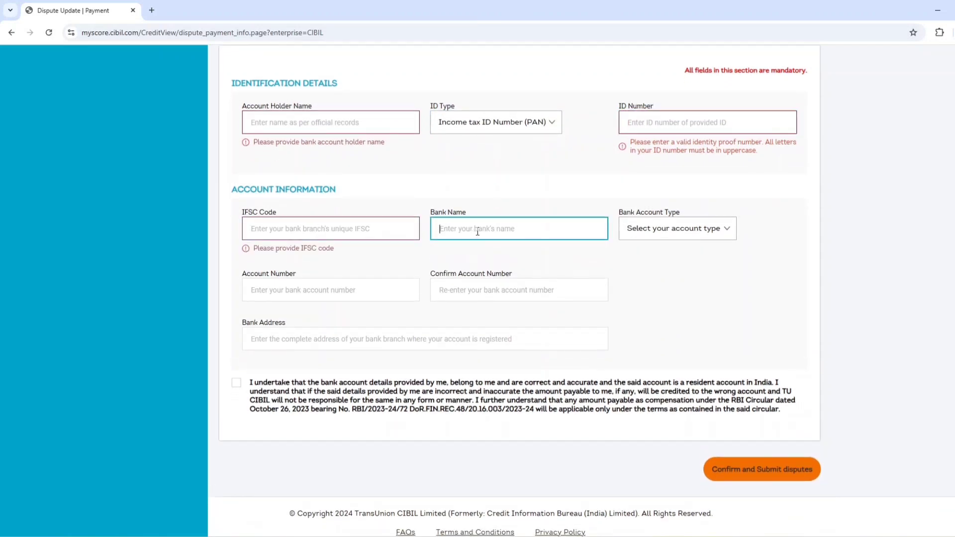
click(648, 228)
click(649, 262)
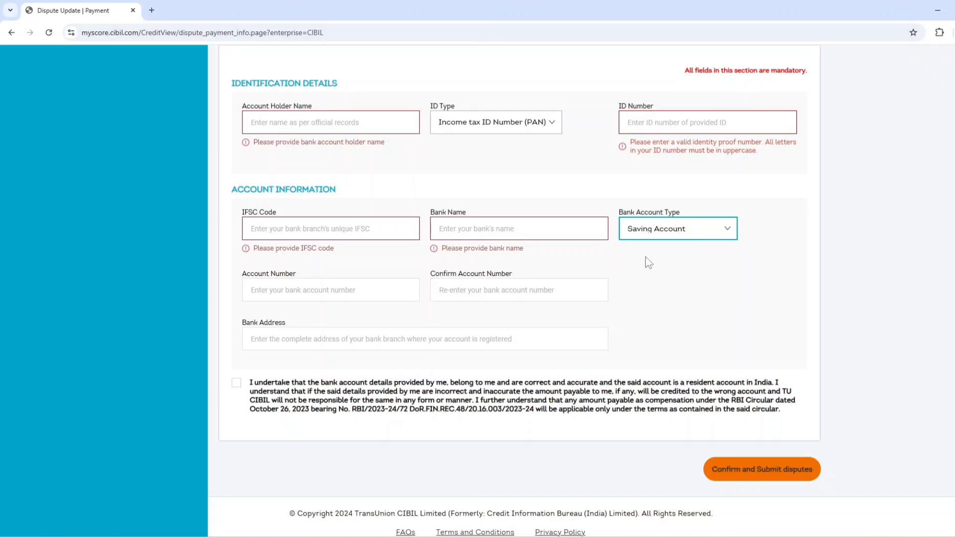
Complete the account holder name, accept the undertaking, and confirm and submit the disputes.
scroll(648, 263, up, 5)
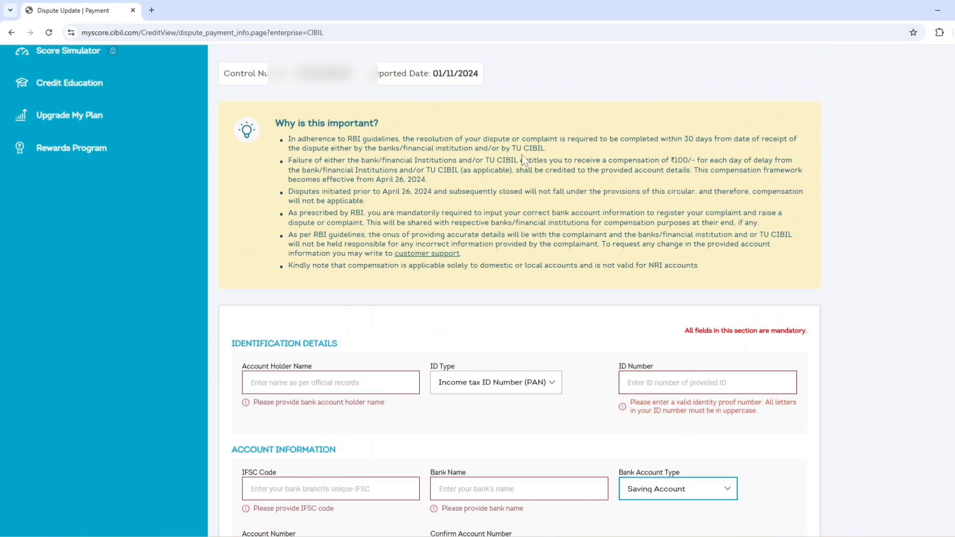
scroll(522, 157, down, 3)
click(362, 227)
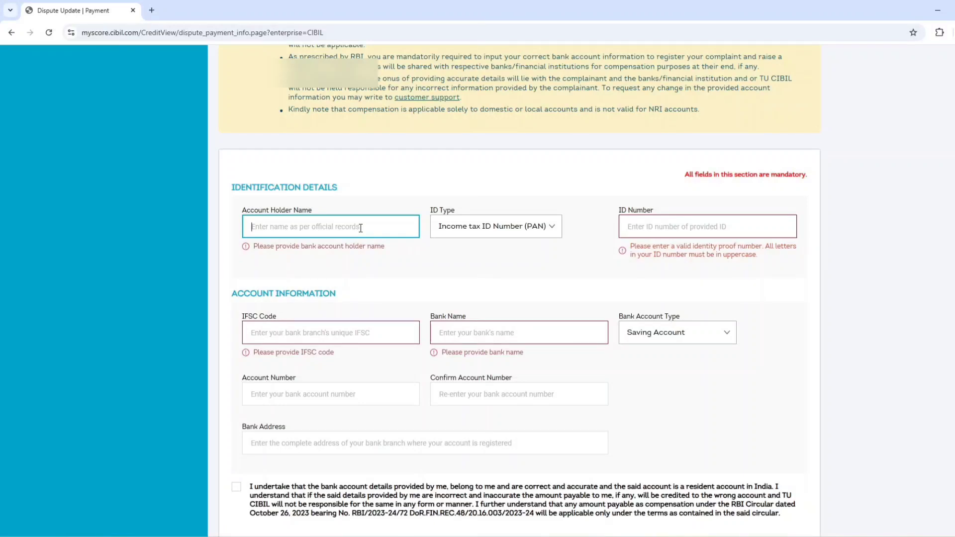
scroll(362, 228, down, 2)
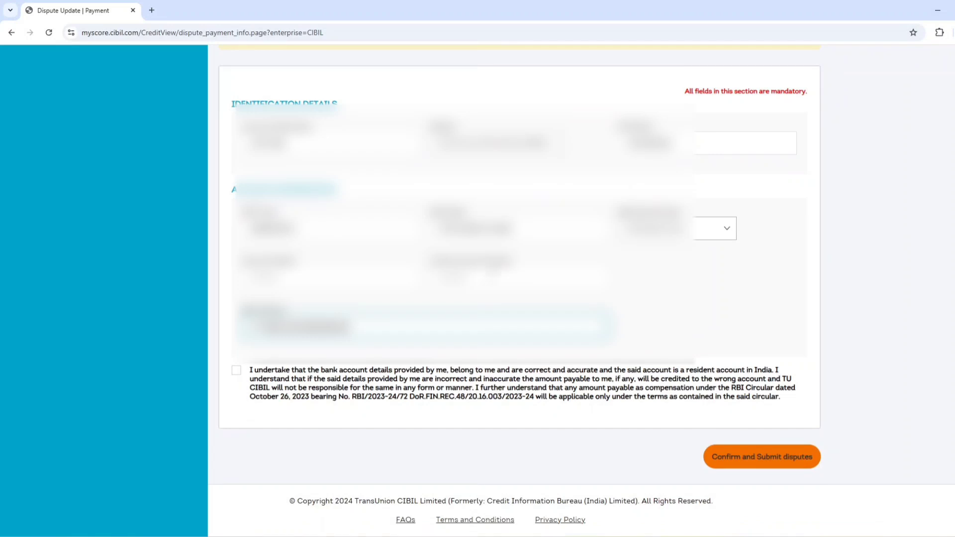
click(237, 373)
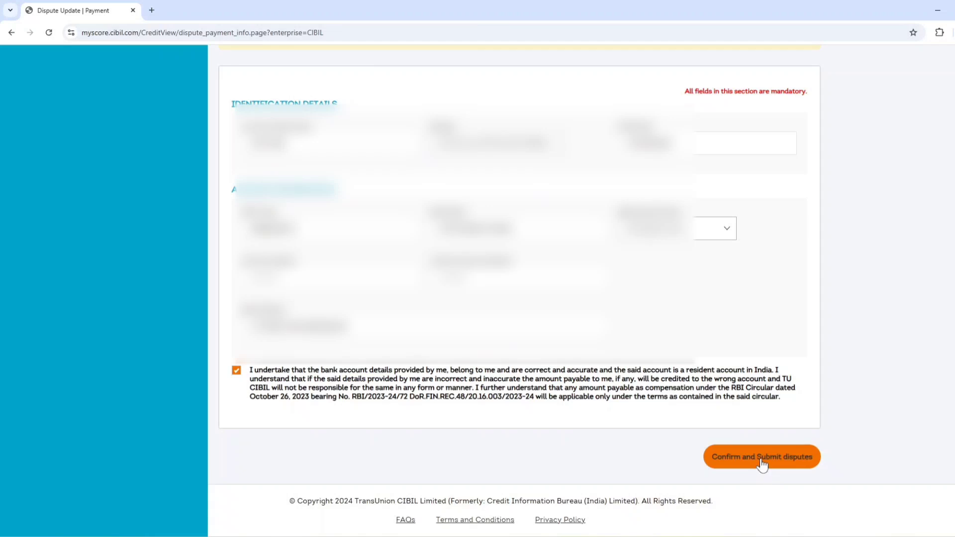
click(762, 463)
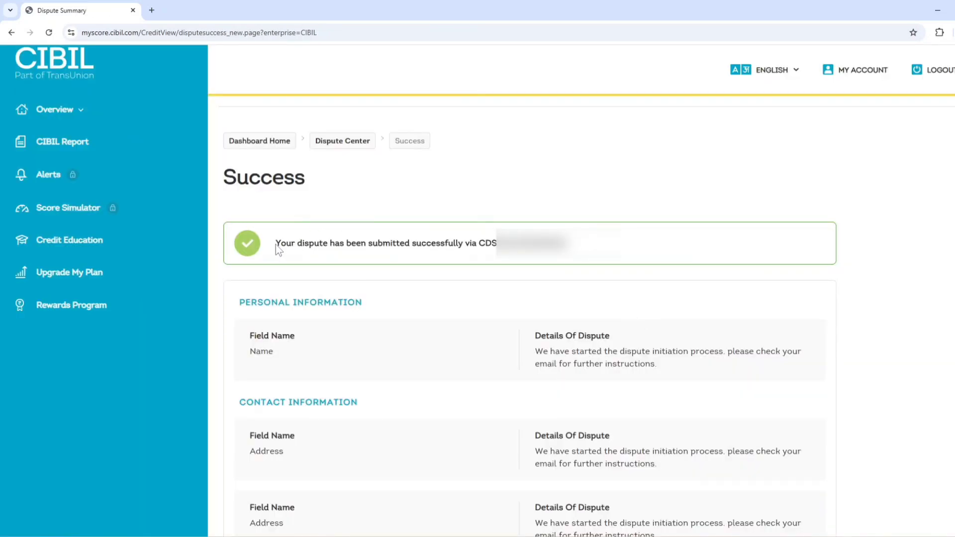
Highlight the submission success message and reference, then go to the status of all disputes.
drag(275, 244, 567, 244)
click(477, 250)
scroll(508, 196, down, 7)
scroll(507, 201, down, 15)
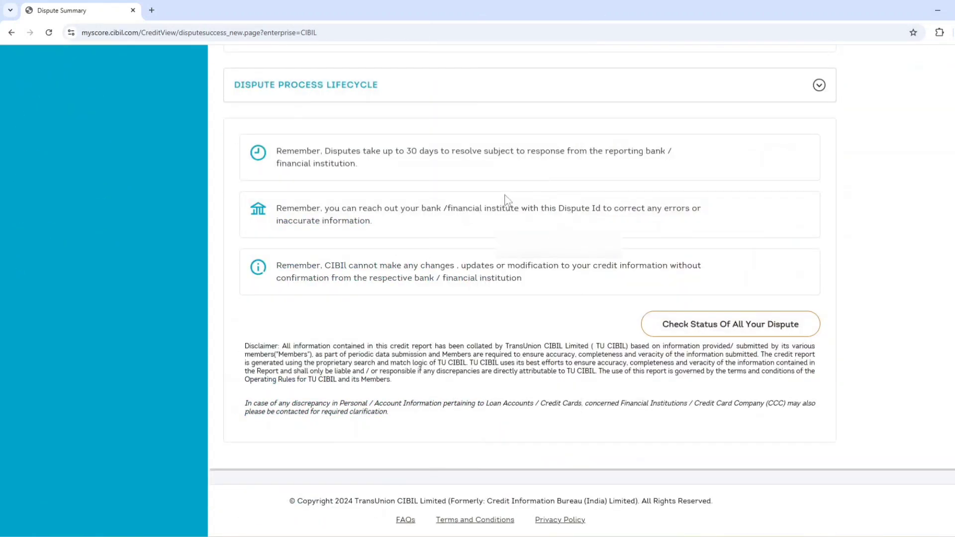
scroll(390, 184, up, 15)
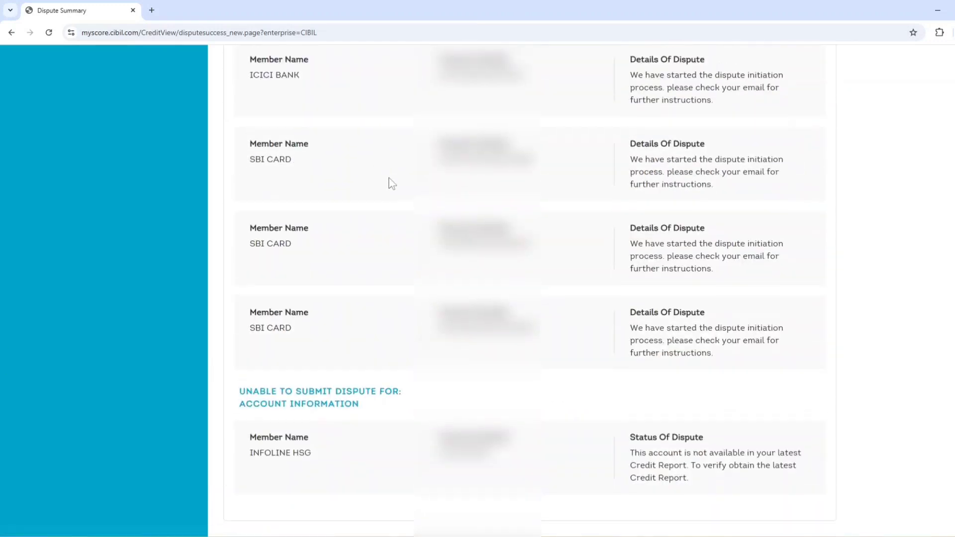
scroll(489, 269, down, 15)
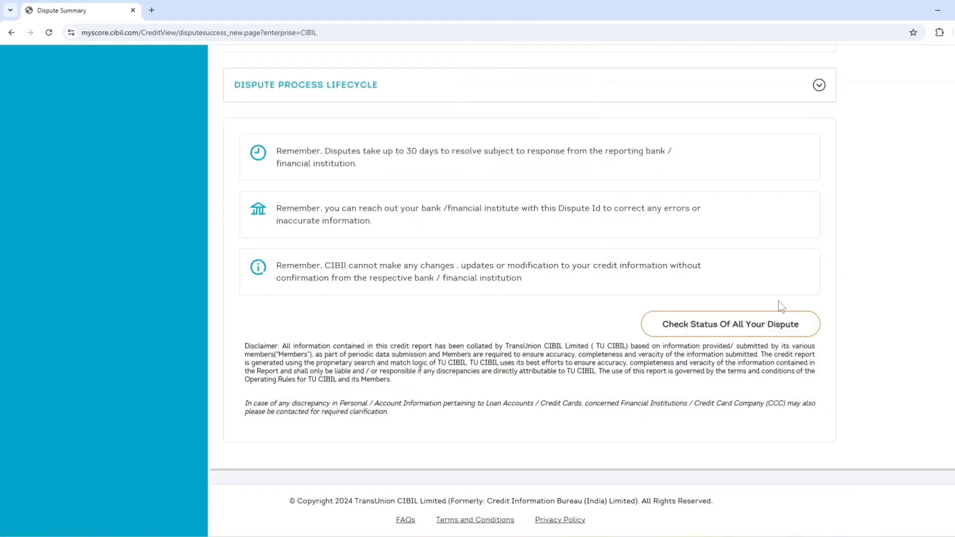
click(726, 332)
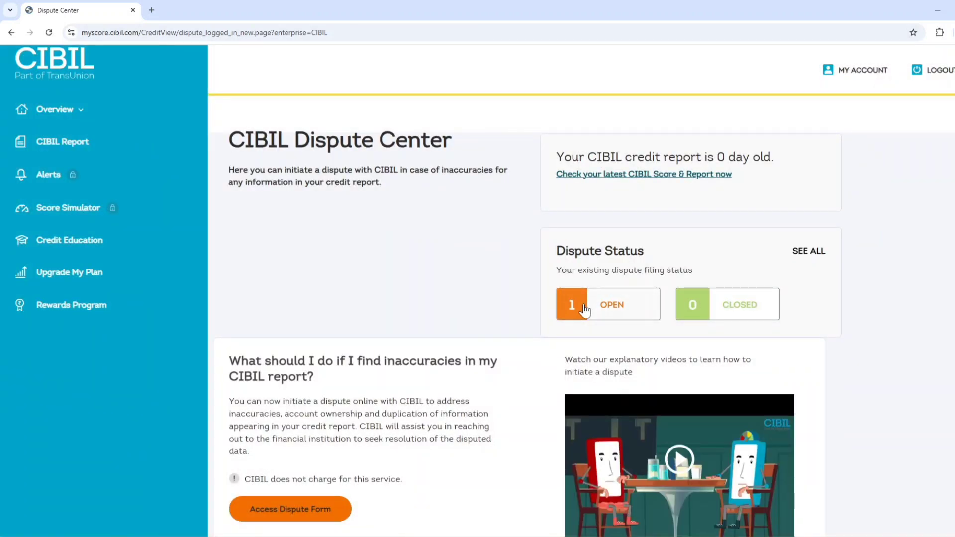
Show the one open dispute, note its 1/8 resolved count, and open its full details.
click(586, 309)
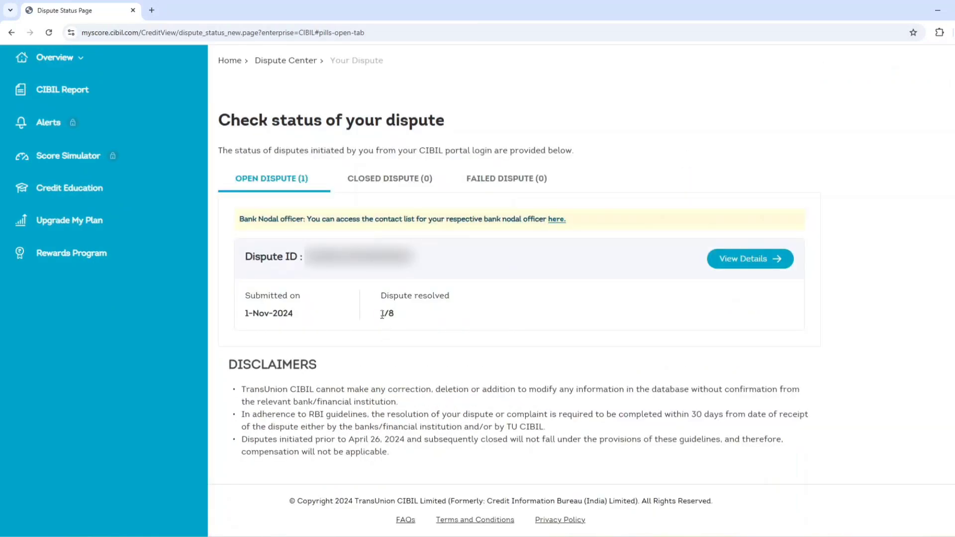
drag(382, 314, 405, 312)
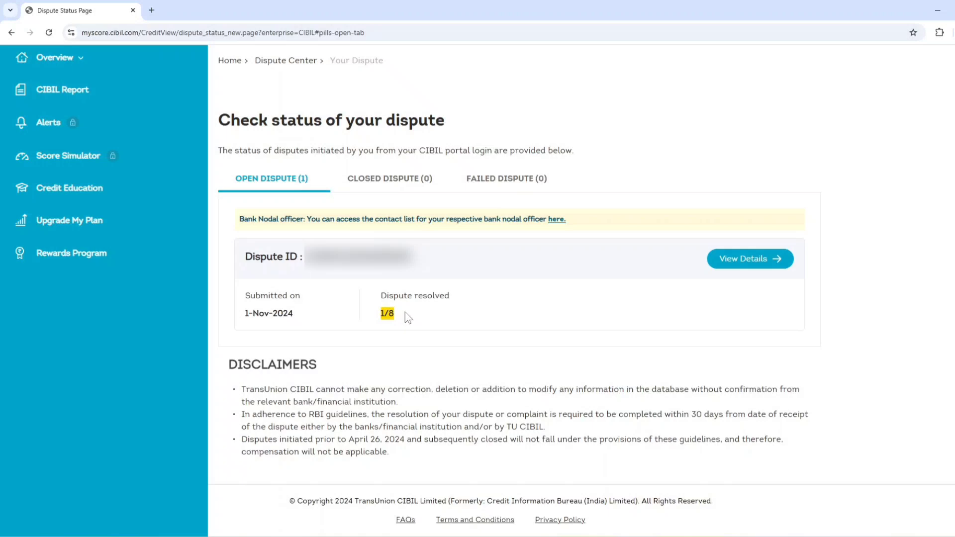
click(755, 262)
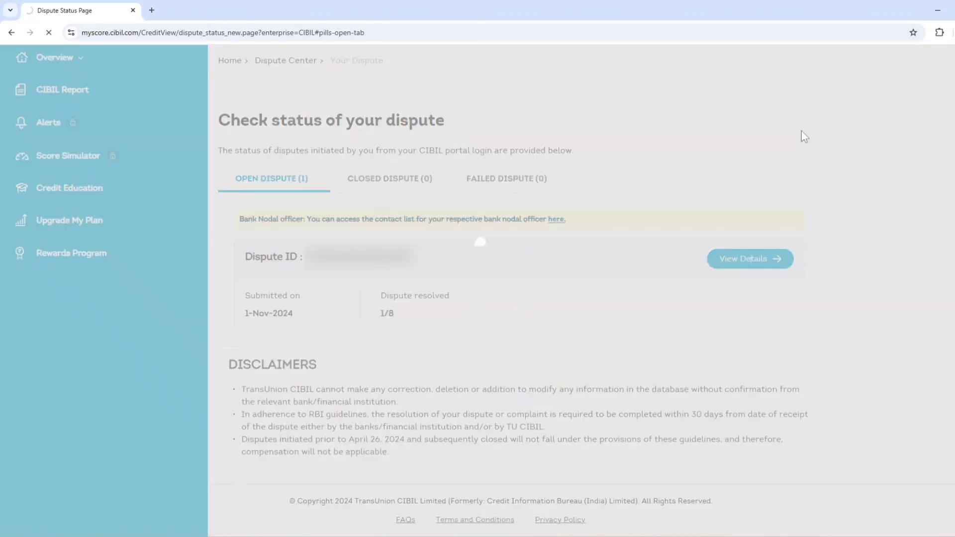
scroll(657, 202, down, 5)
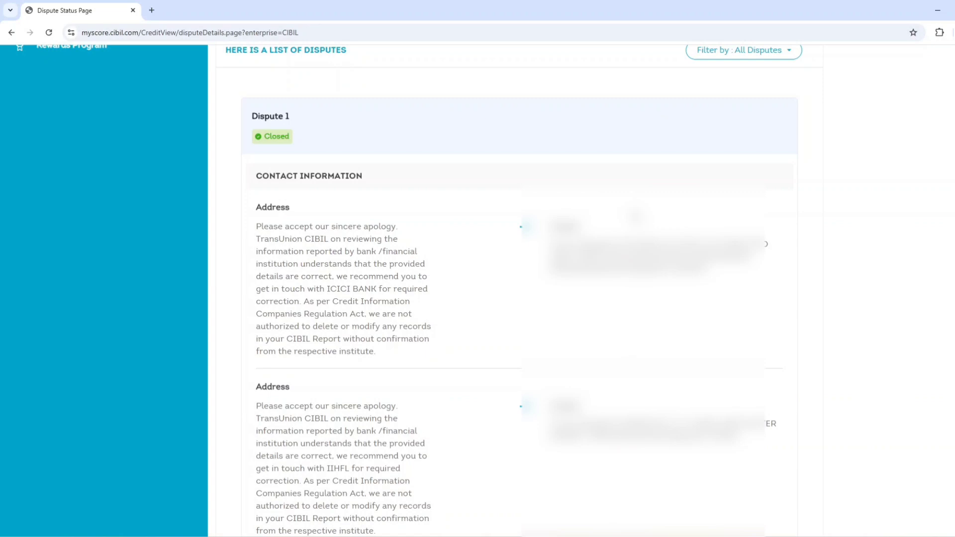
Scroll the dispute list, marking Dispute 1 as Closed with its apology and the AUSFB dispute as Open.
scroll(518, 291, down, 3)
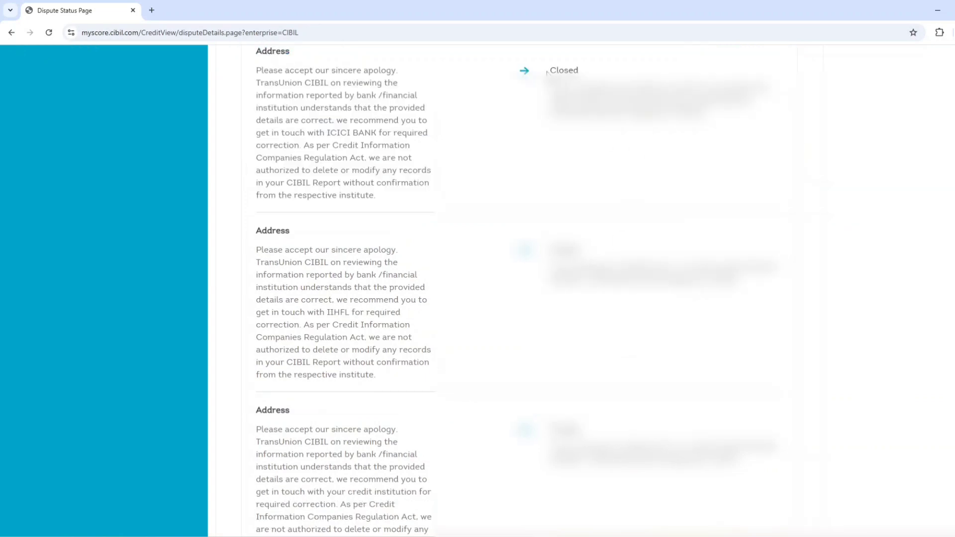
drag(551, 69, 580, 72)
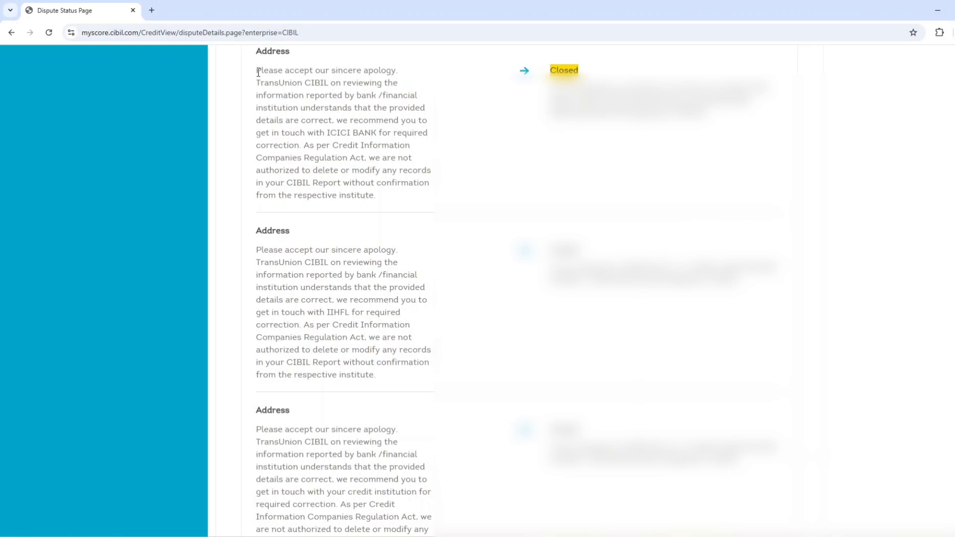
drag(256, 70, 397, 69)
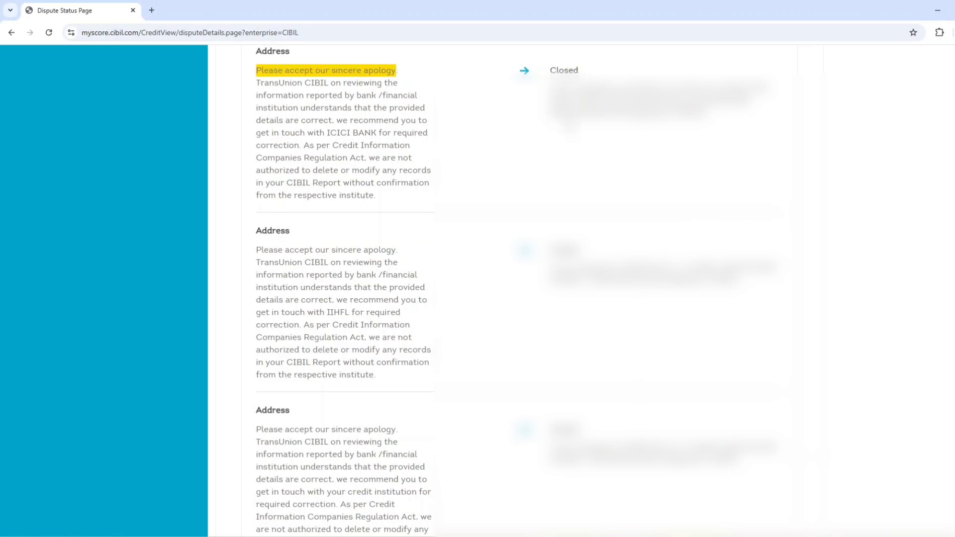
scroll(517, 289, down, 15)
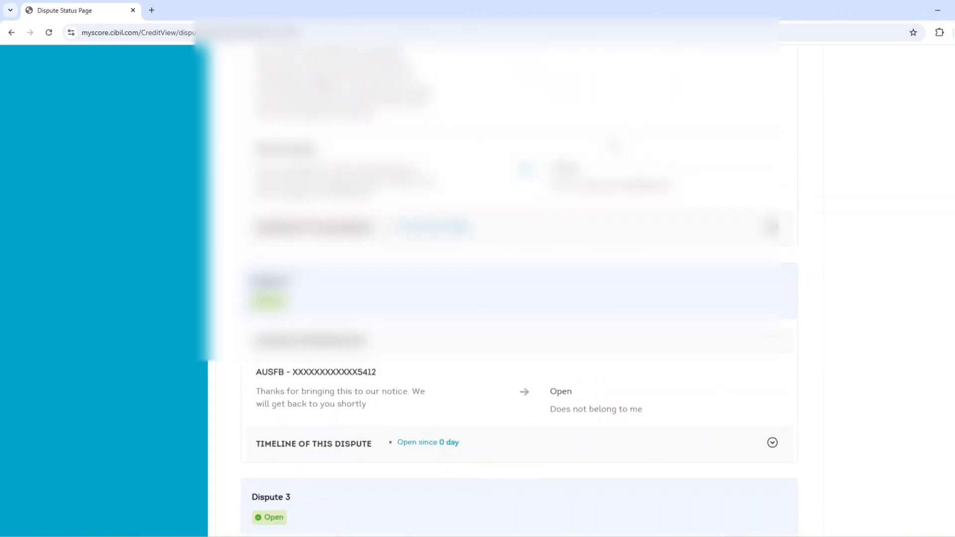
scroll(613, 144, down, 5)
scroll(492, 194, up, 1)
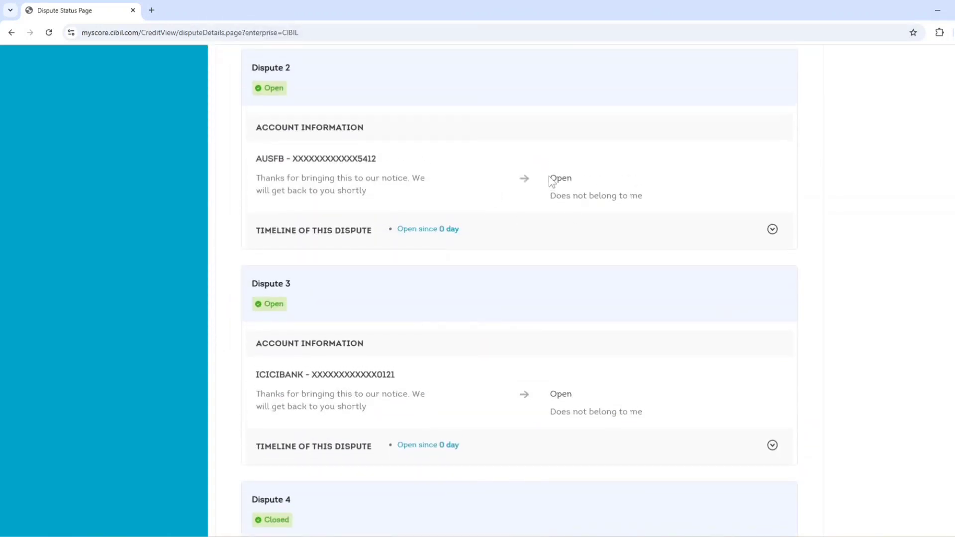
drag(549, 179, 572, 180)
scroll(593, 231, down, 13)
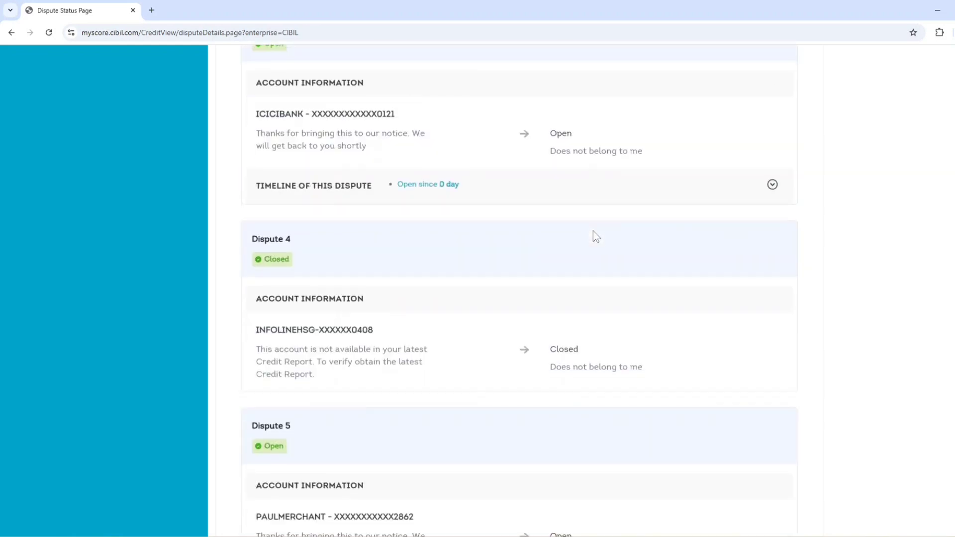
scroll(593, 231, down, 8)
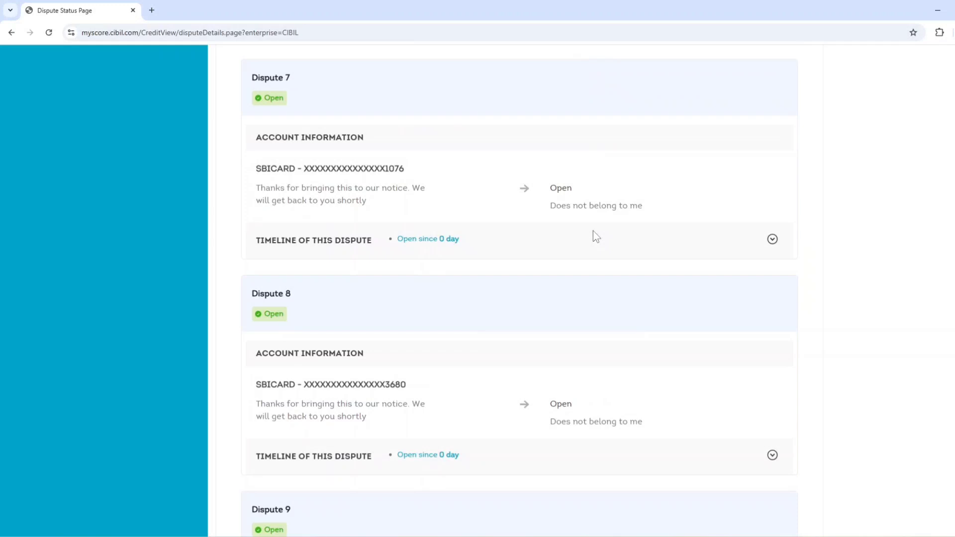
scroll(593, 231, down, 6)
scroll(593, 232, up, 9)
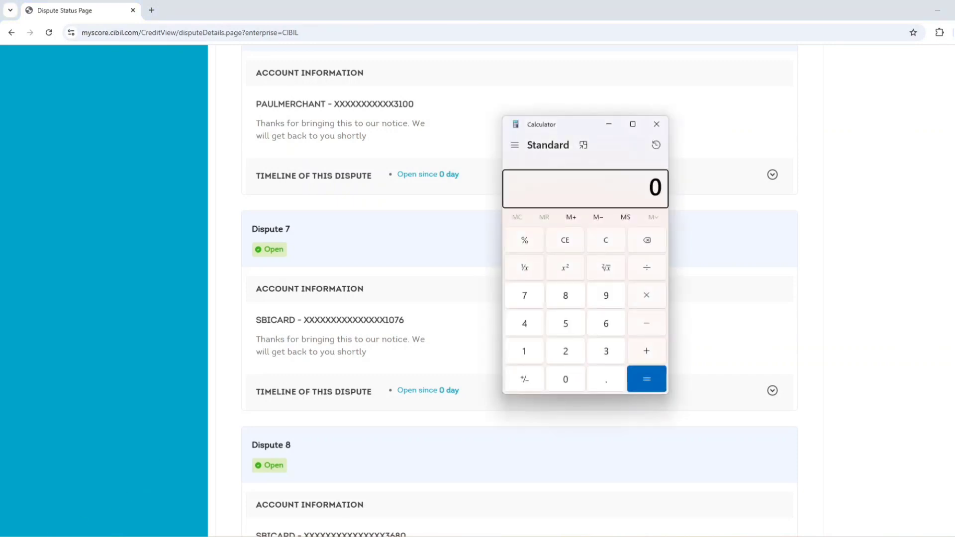
Key 2,261 into the Standard calculator's display.
text(2,2)
text(6,14,04,300)
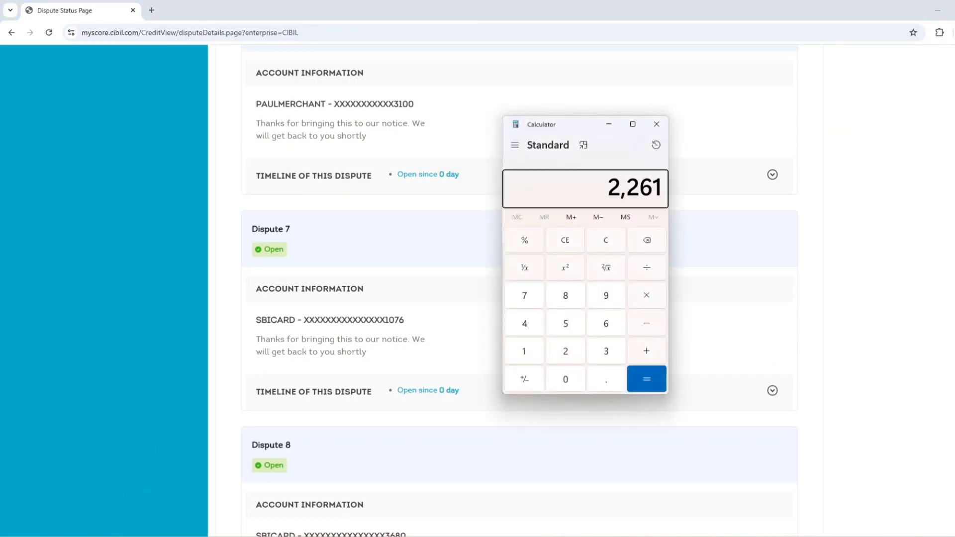